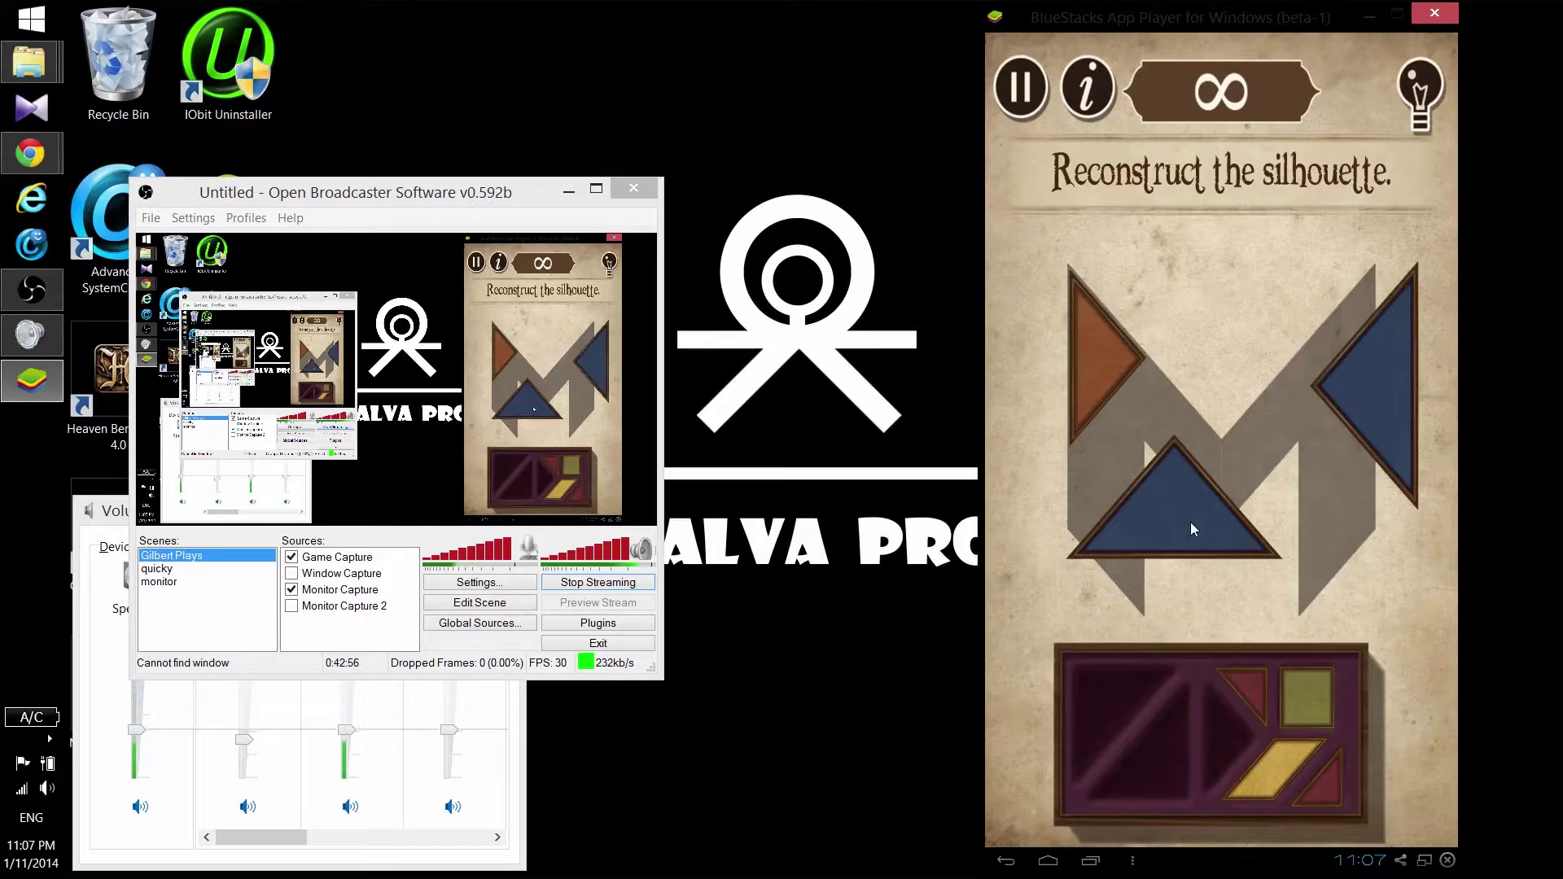
- Fit one large blue triangle onto the silhouette's upper right arm and rotate the other into the upper left arm, replacing the orange triangle
left_click_drag(1394, 457, 1337, 414)
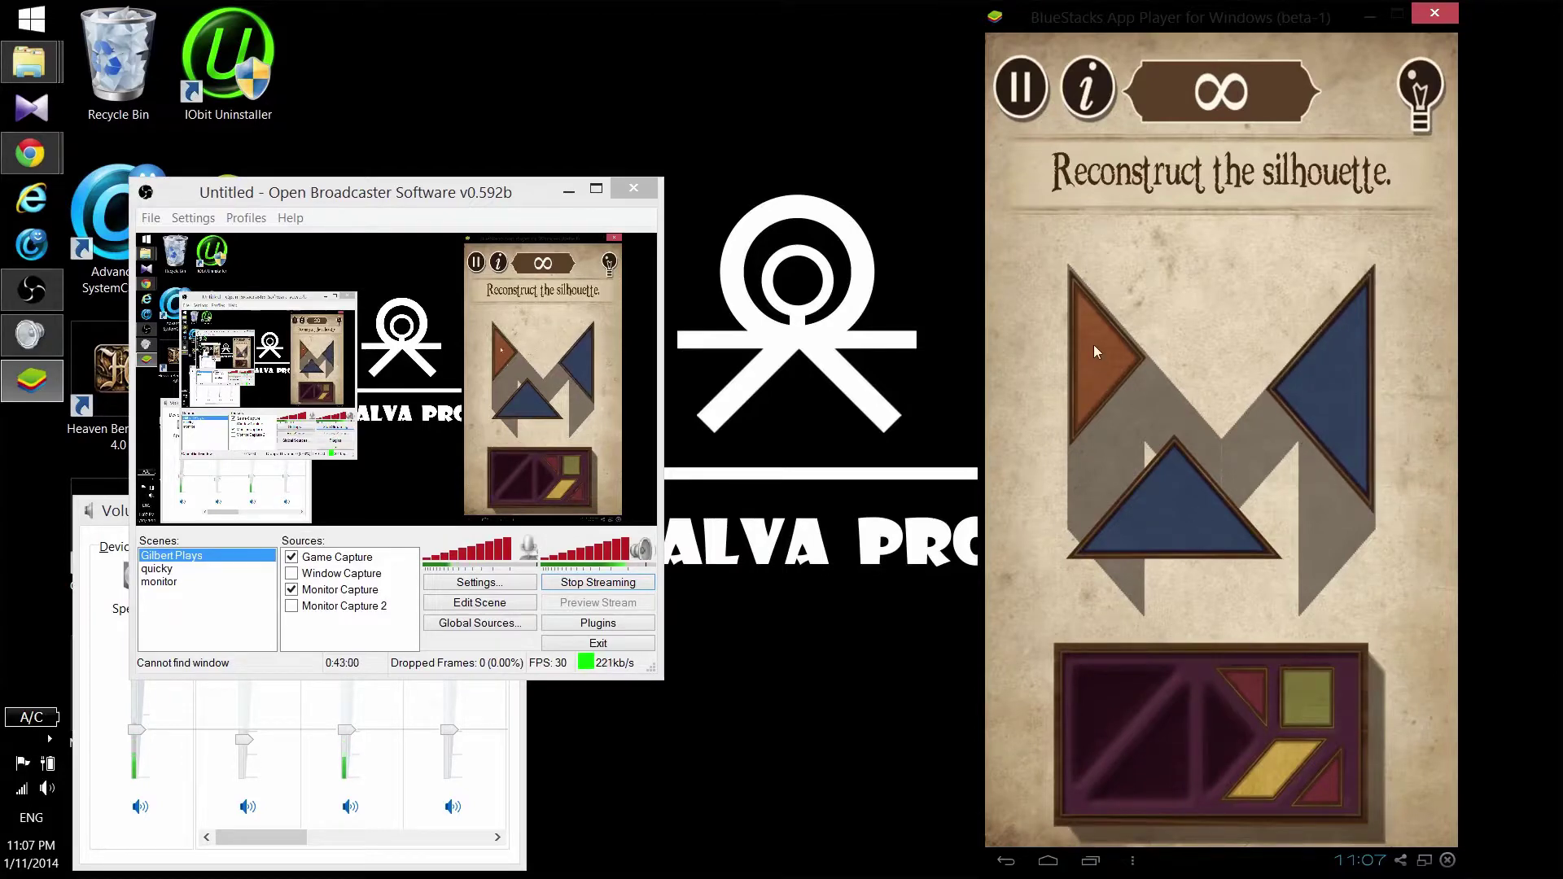
left_click(1159, 496)
left_click_drag(1205, 467, 729, 505)
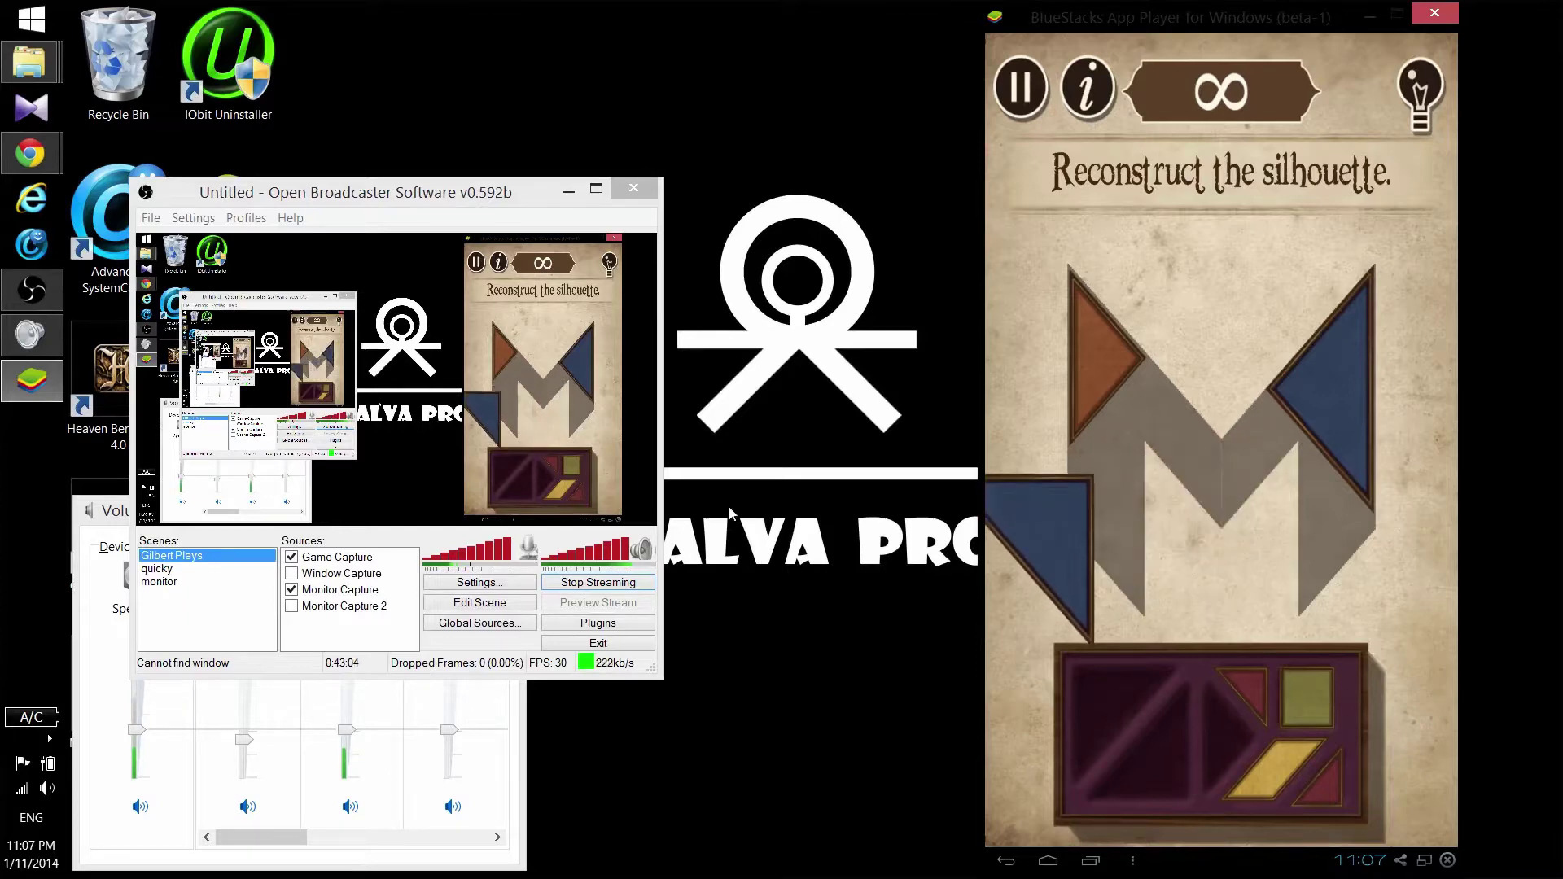
left_click_drag(979, 530, 1169, 453)
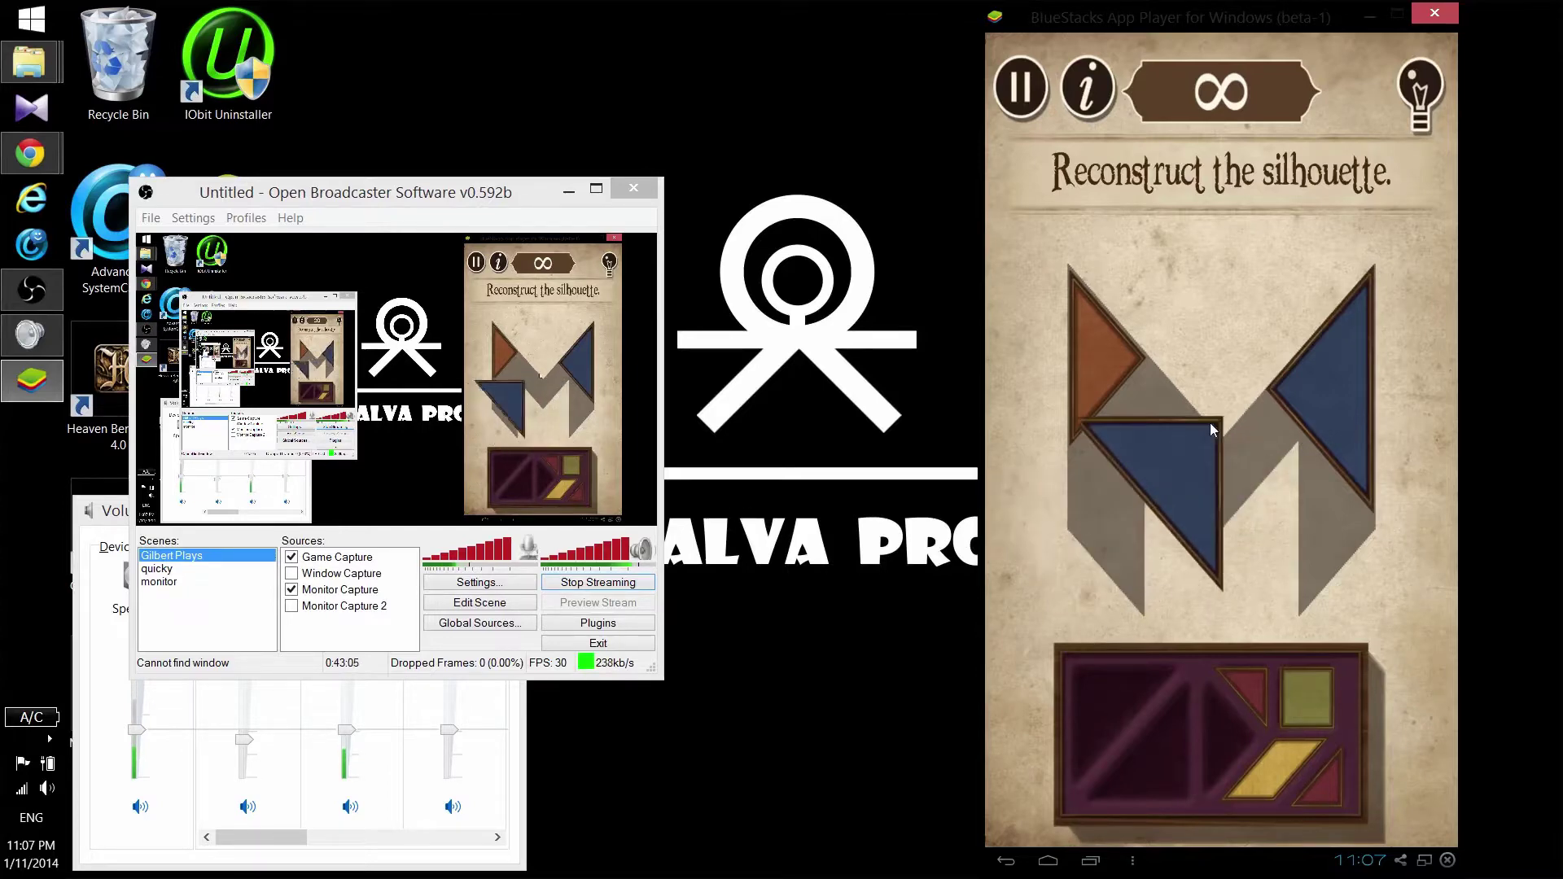
left_click(1136, 452)
left_click_drag(1150, 447, 1074, 348)
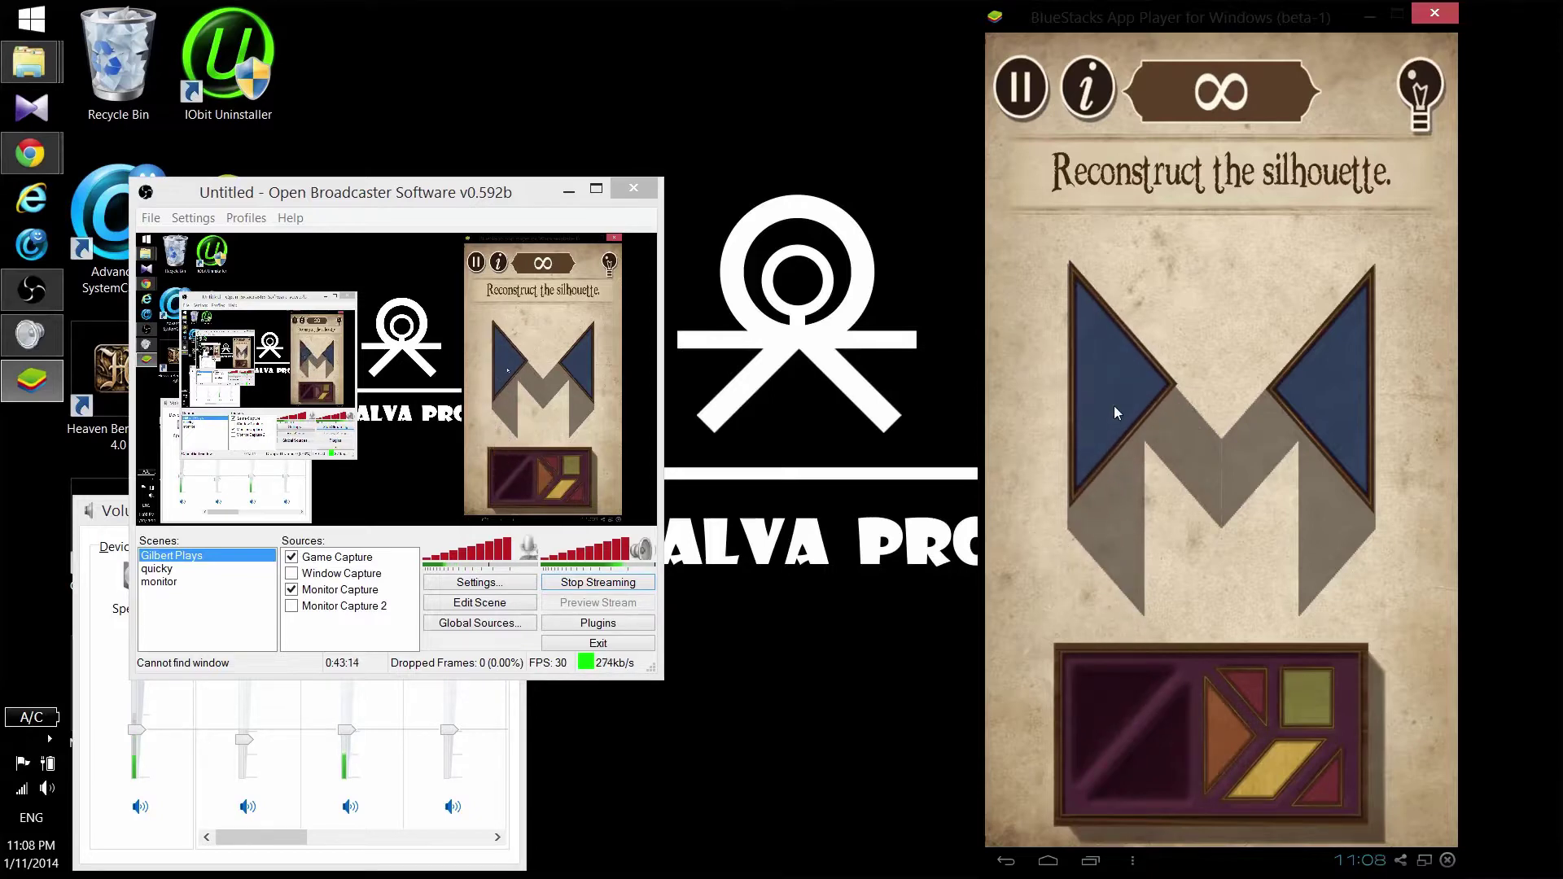
- Place the orange triangle on the silhouette's lower right leg and the rotated yellow parallelogram on its left inner diagonal
left_click_drag(1114, 407, 1111, 409)
left_click_drag(1224, 706, 1337, 520)
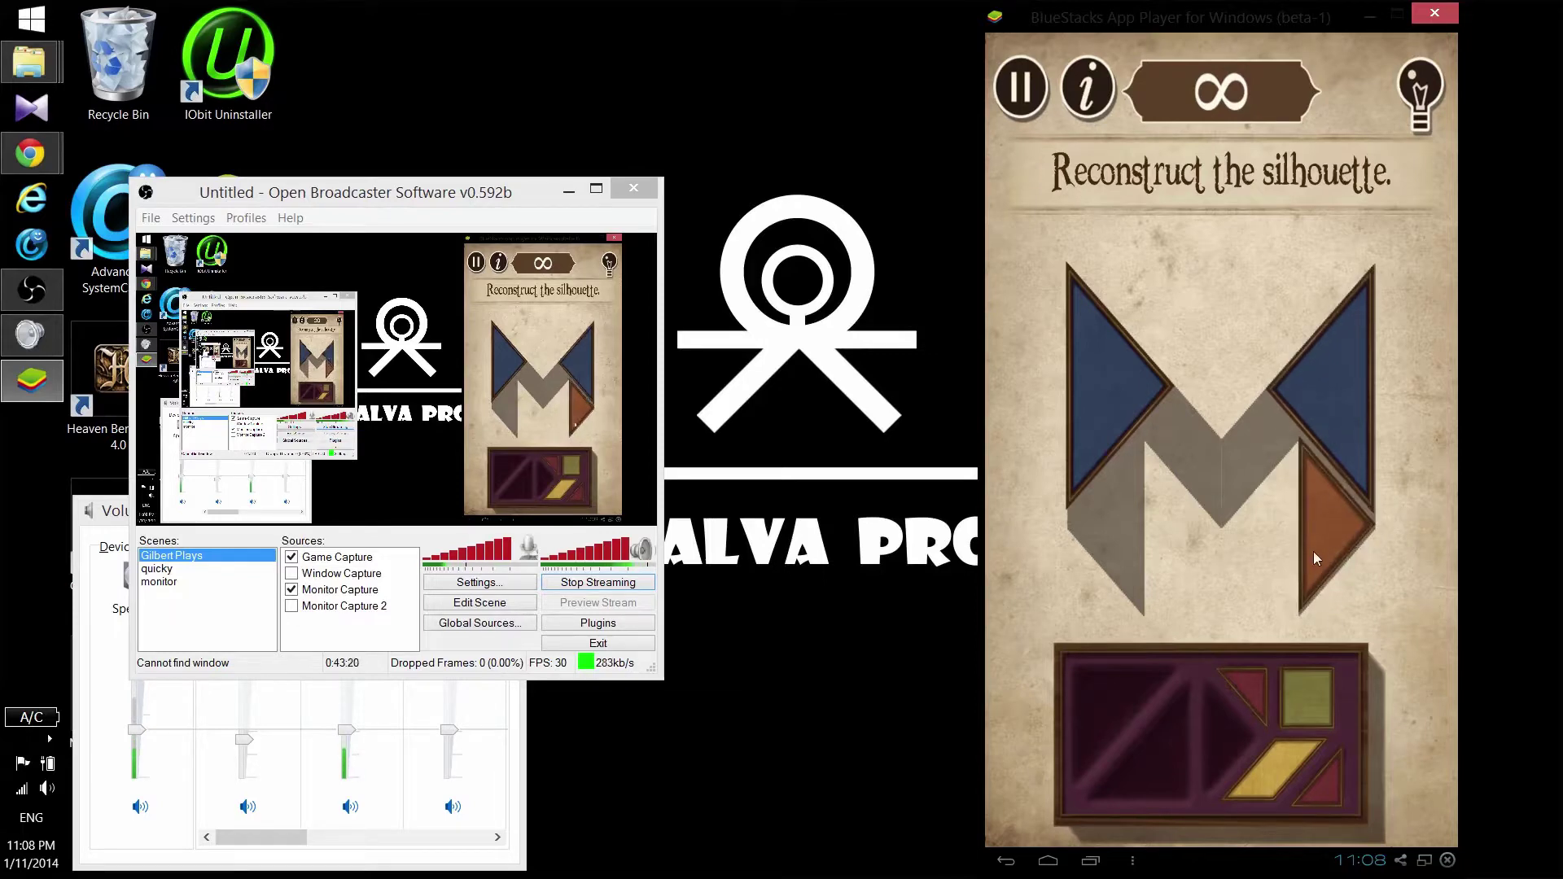
left_click_drag(1274, 771, 1230, 477)
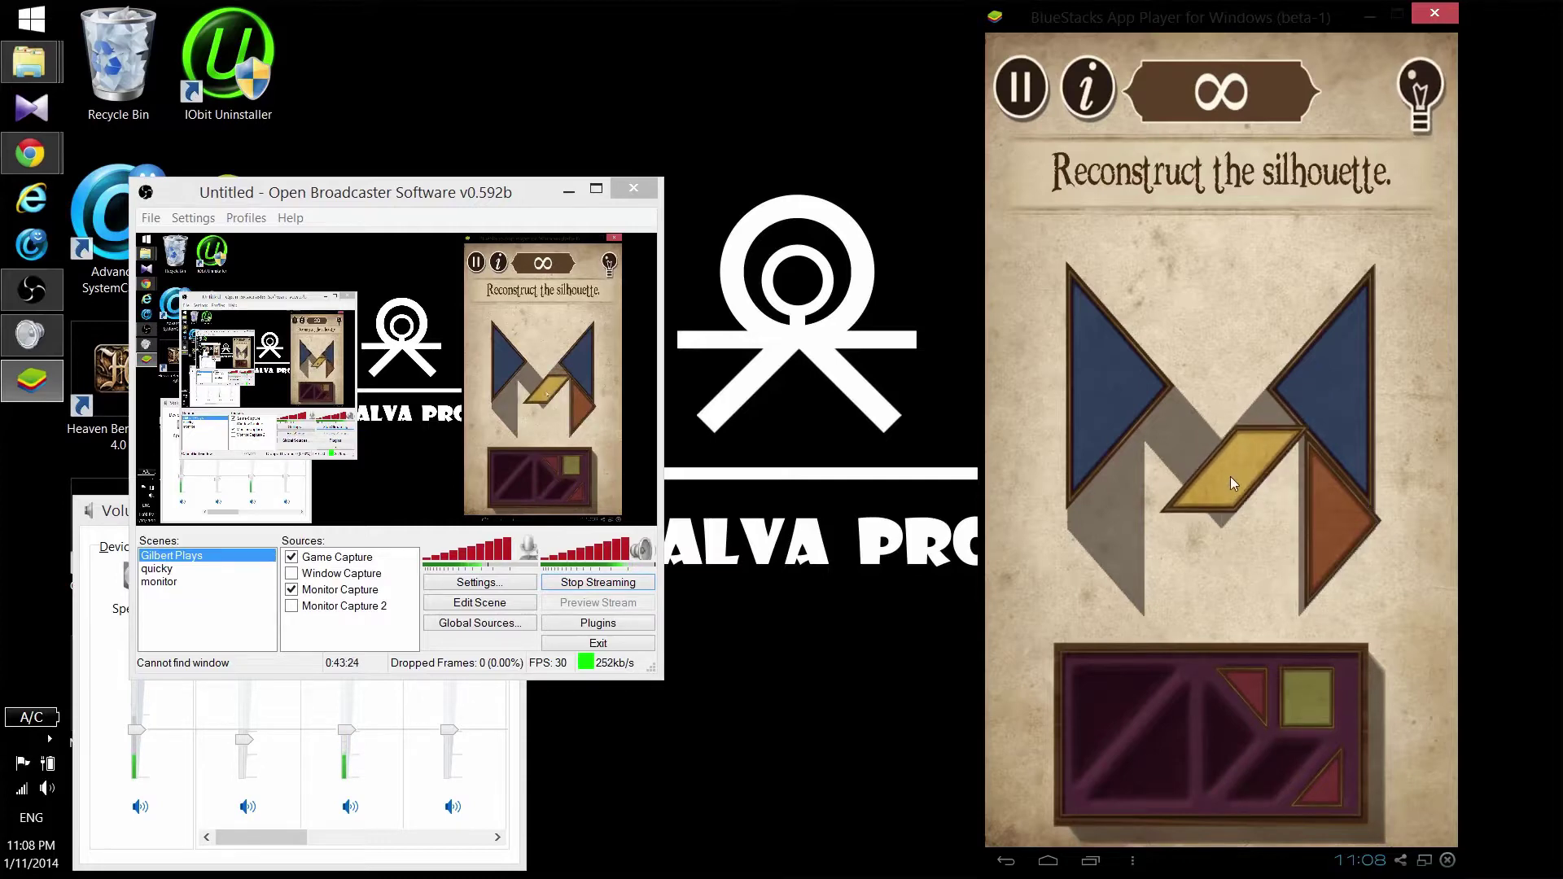
left_click(1229, 477)
left_click(1229, 474)
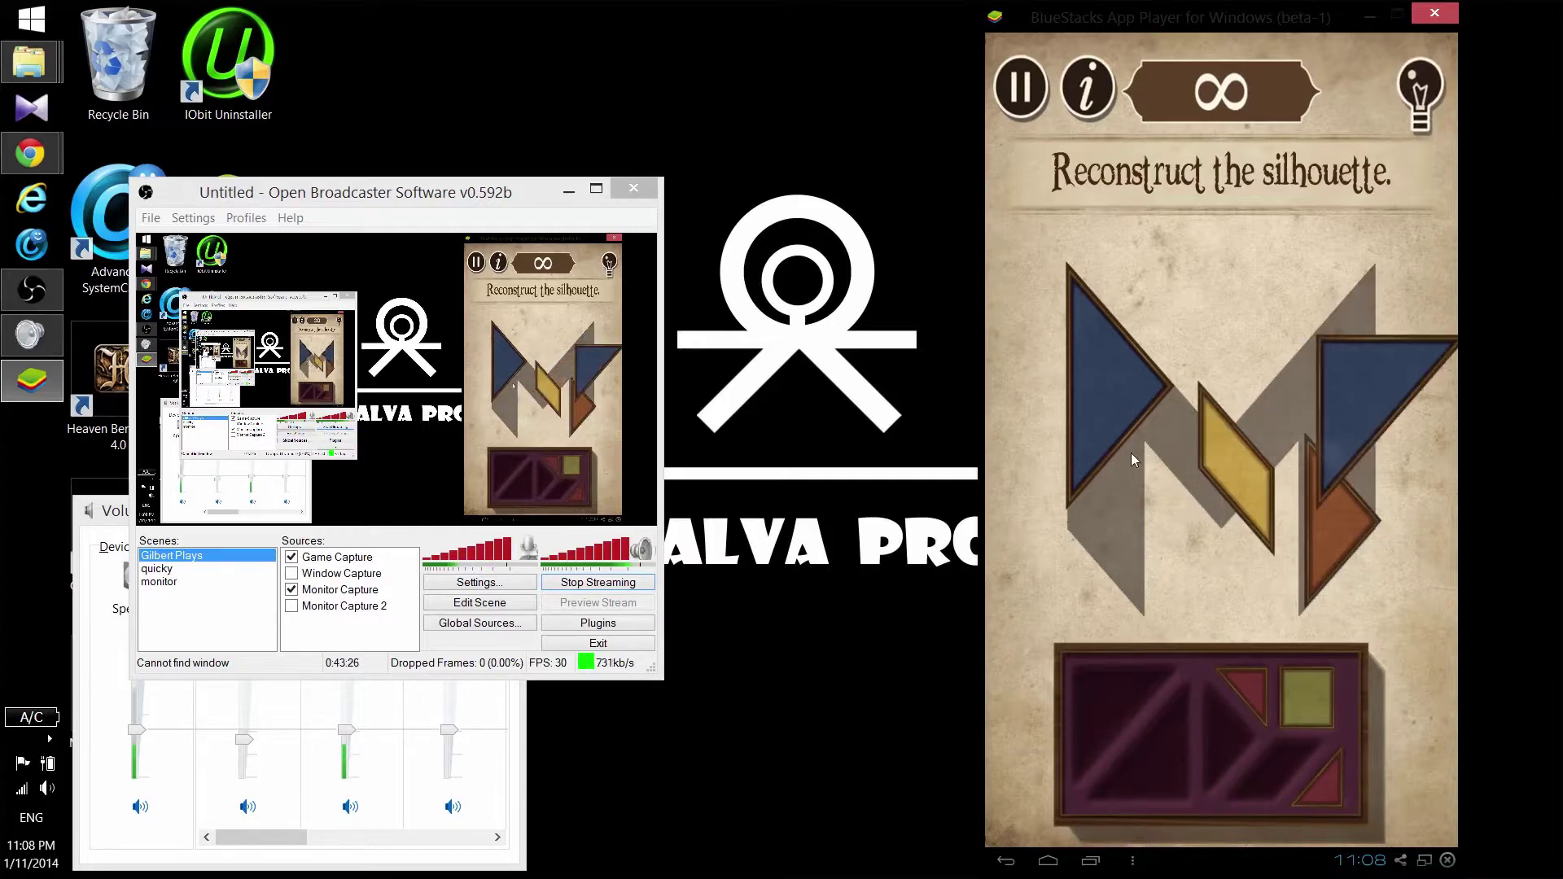
left_click_drag(1248, 438, 1182, 422)
- Move the upper left blue triangle down and rotate it to cover the silhouette's lower left leg
left_click_drag(1089, 414, 1096, 481)
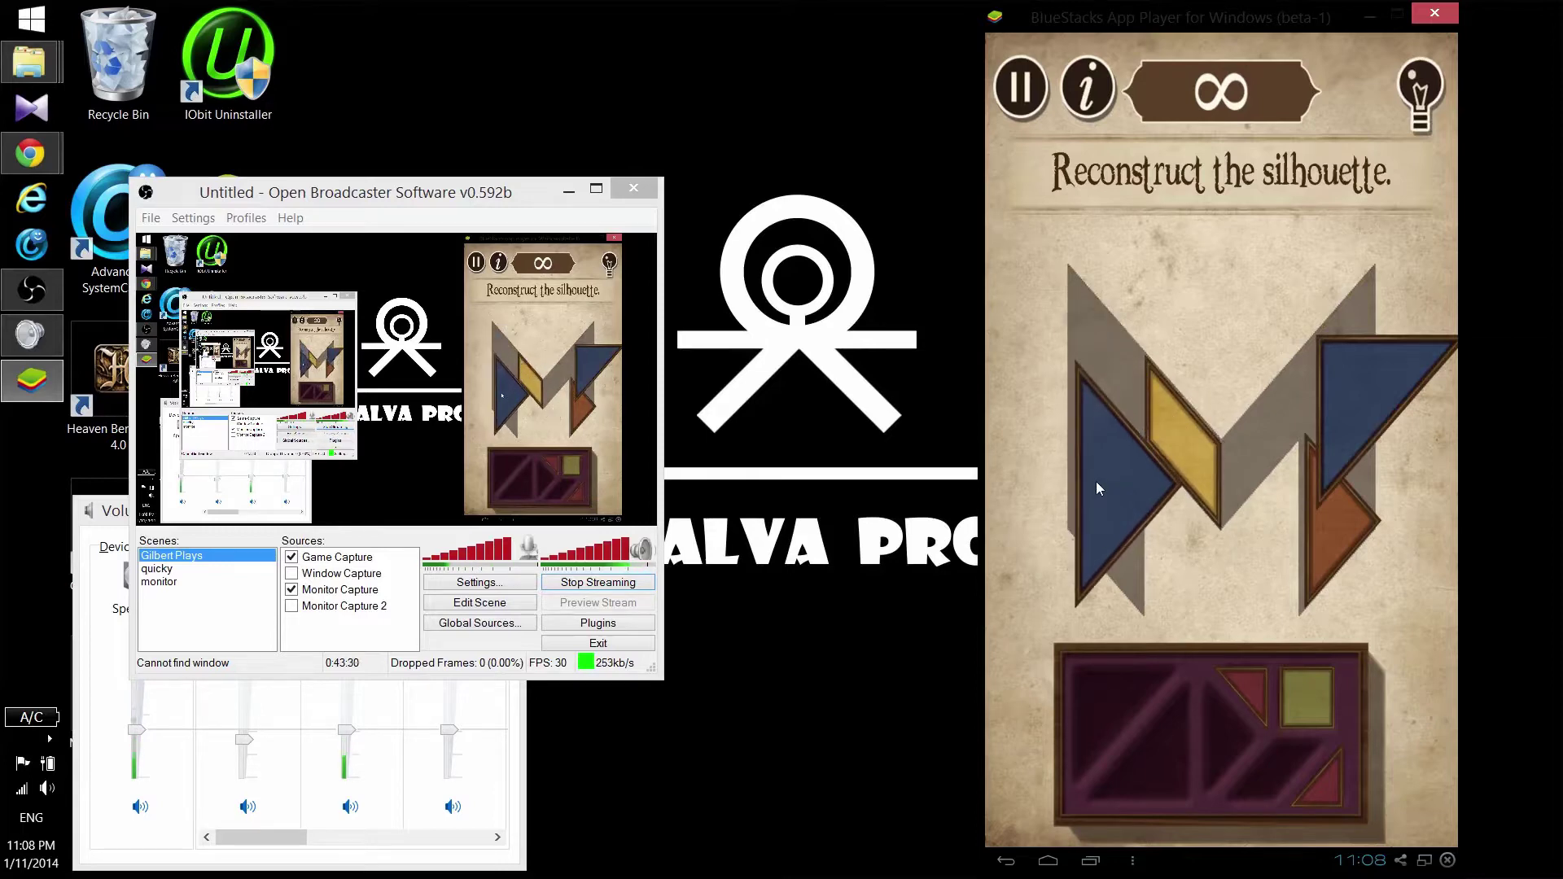
left_click(1132, 460)
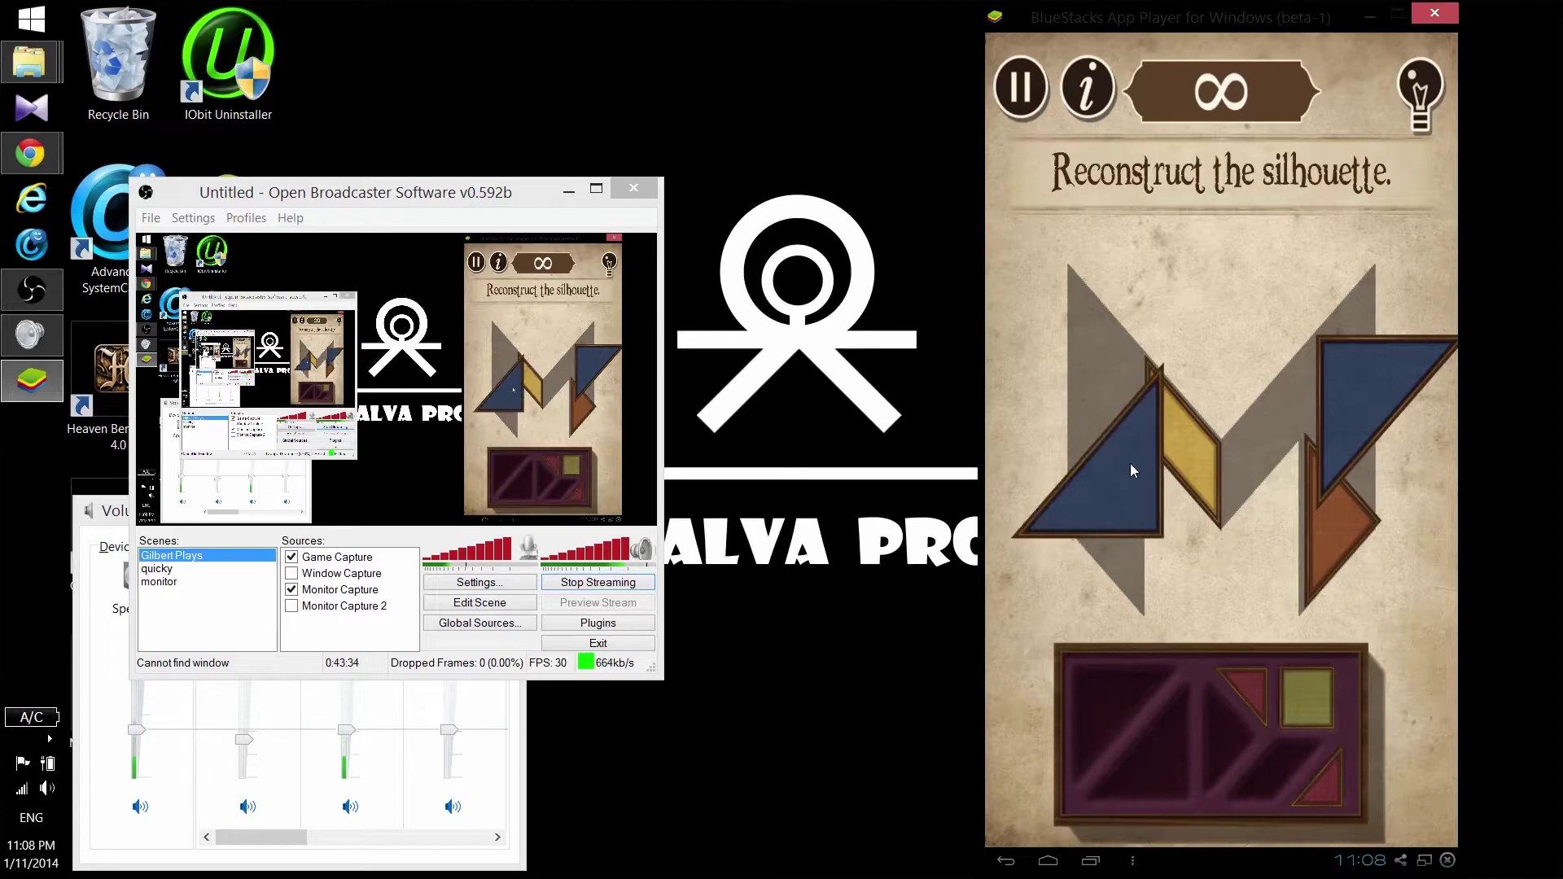
left_click(1130, 463)
left_click_drag(1133, 486, 1157, 527)
left_click(1132, 469)
- Rotate the remaining blue triangle so its long side is horizontal and move it over the silhouette's right arm
left_click_drag(1336, 416, 1293, 419)
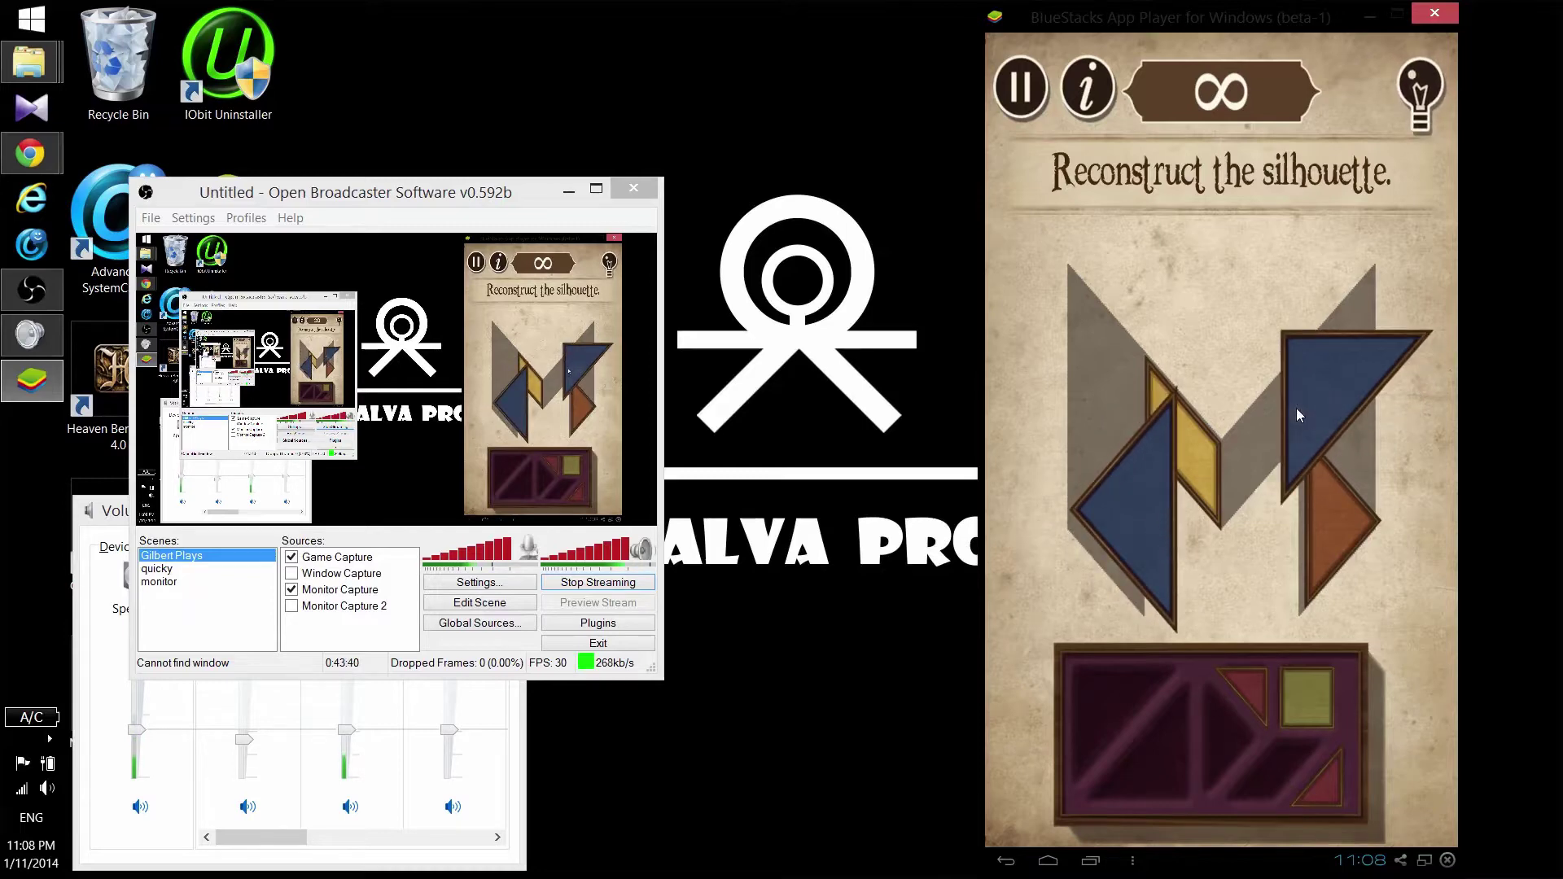
left_click(1336, 443)
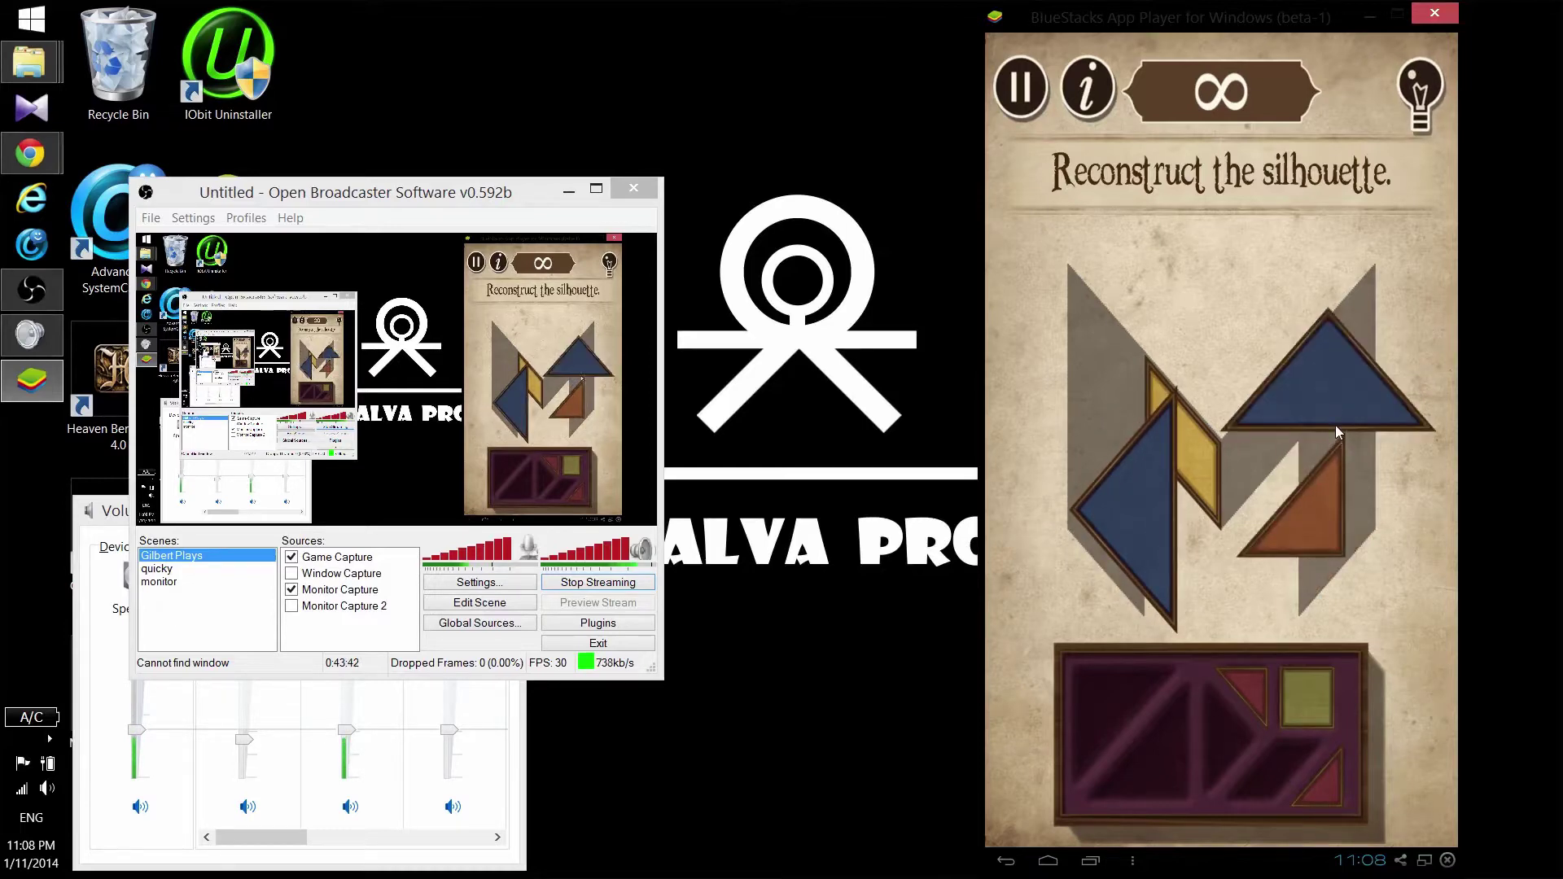
left_click_drag(1307, 381, 1356, 425)
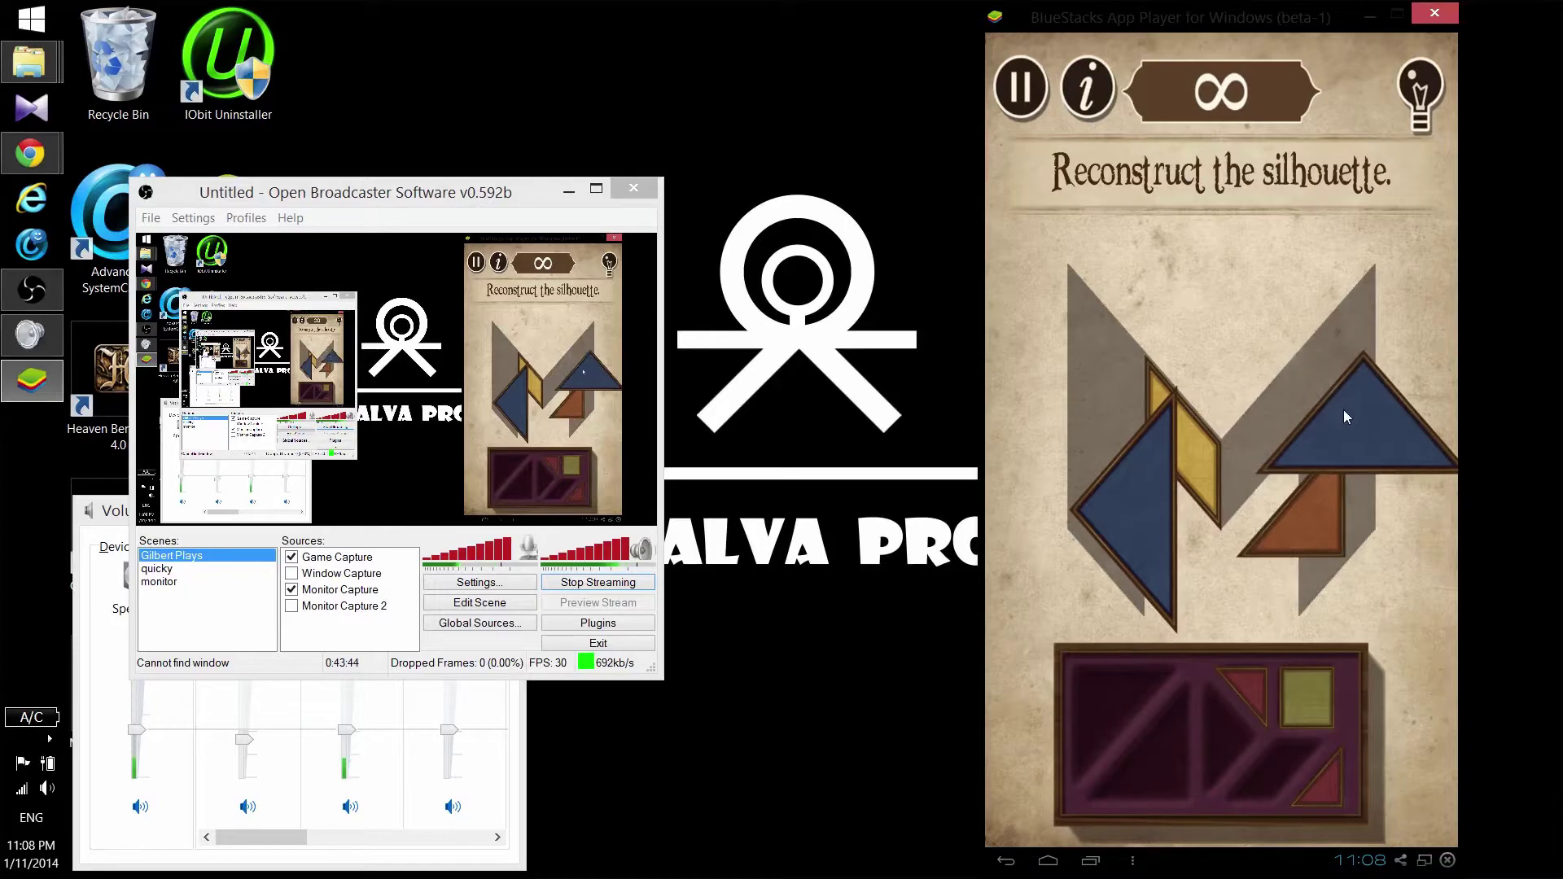
- Leave the puzzle for the BlueStacks home screen, and switch to File Explorer's Downloads folder
left_click(1052, 860)
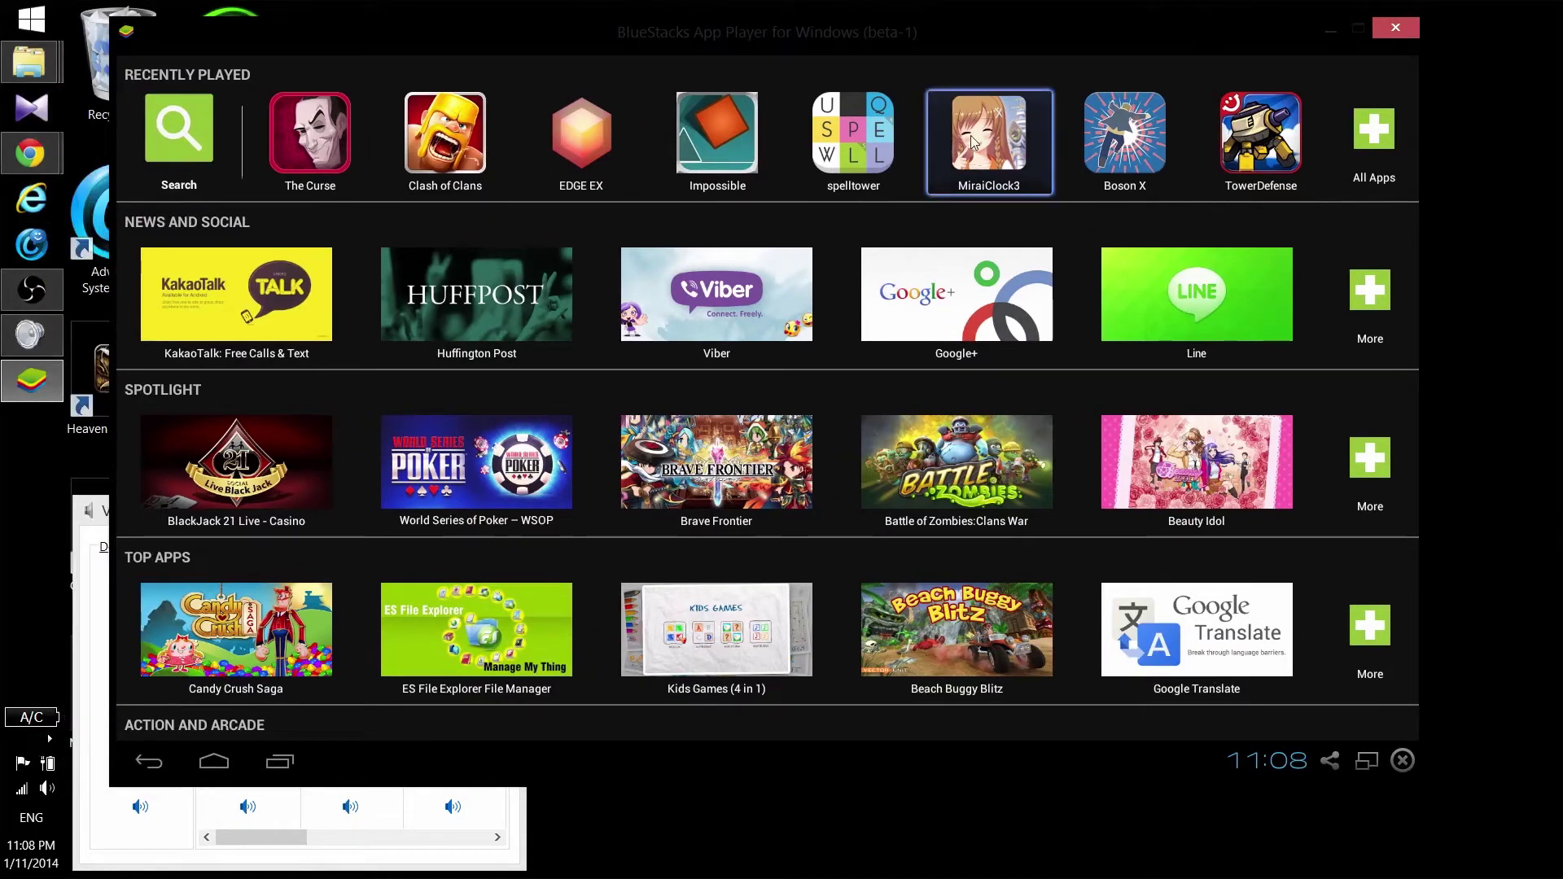
mouse_move(33, 62)
left_click(187, 114)
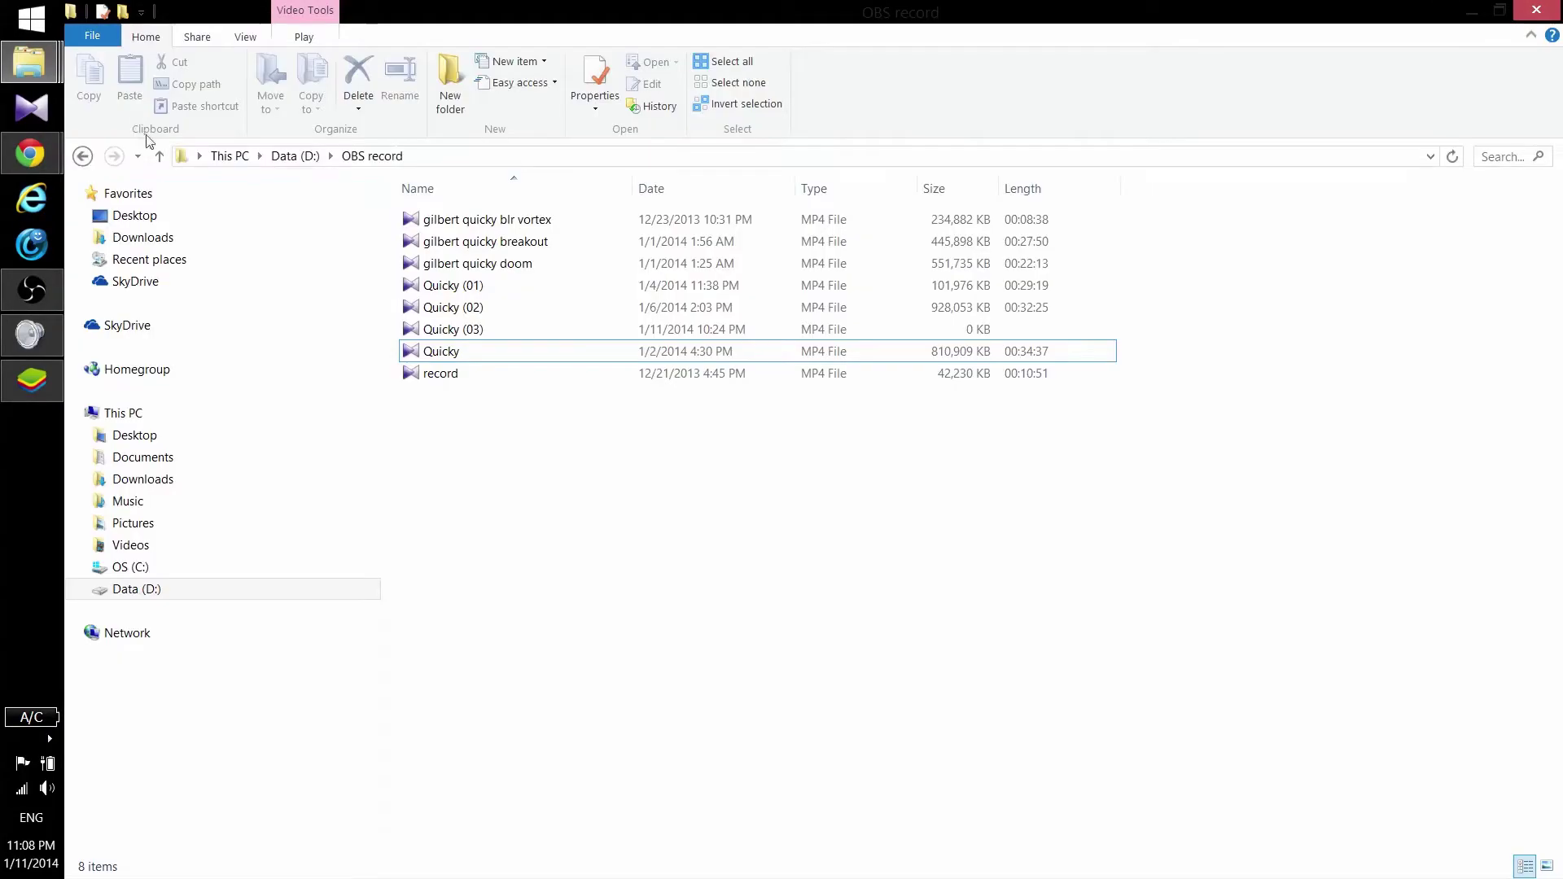
left_click(155, 237)
- Install the Always Remember Me Full package in BlueStacks and show the list of all played apps
left_click(532, 560)
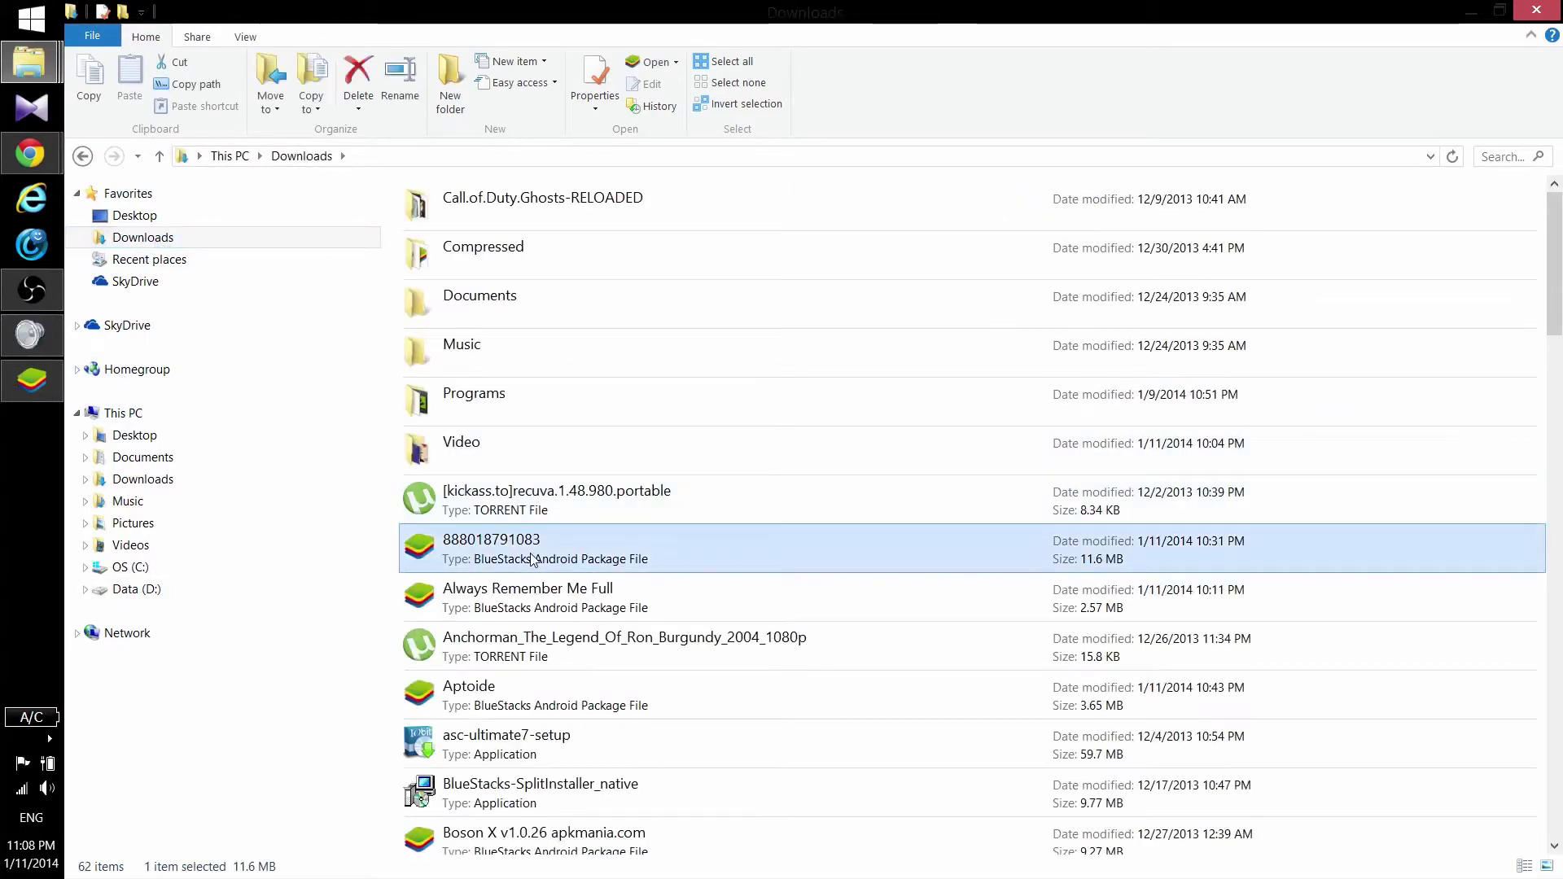
left_click(530, 588, "ctrl")
scroll(531, 581, "down", 5)
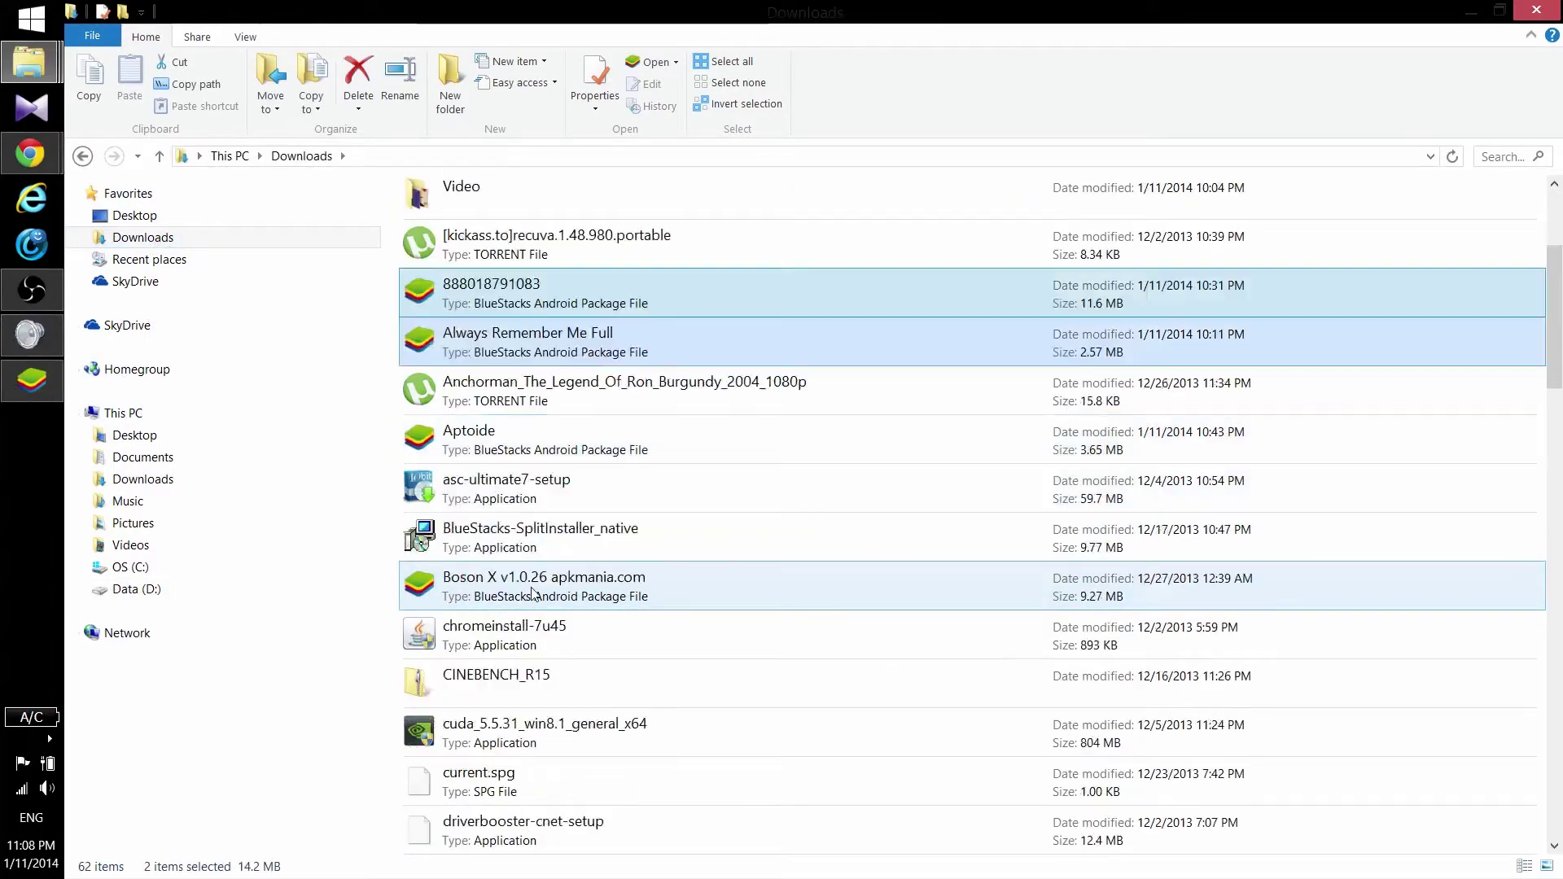
scroll(533, 580, "up", 1)
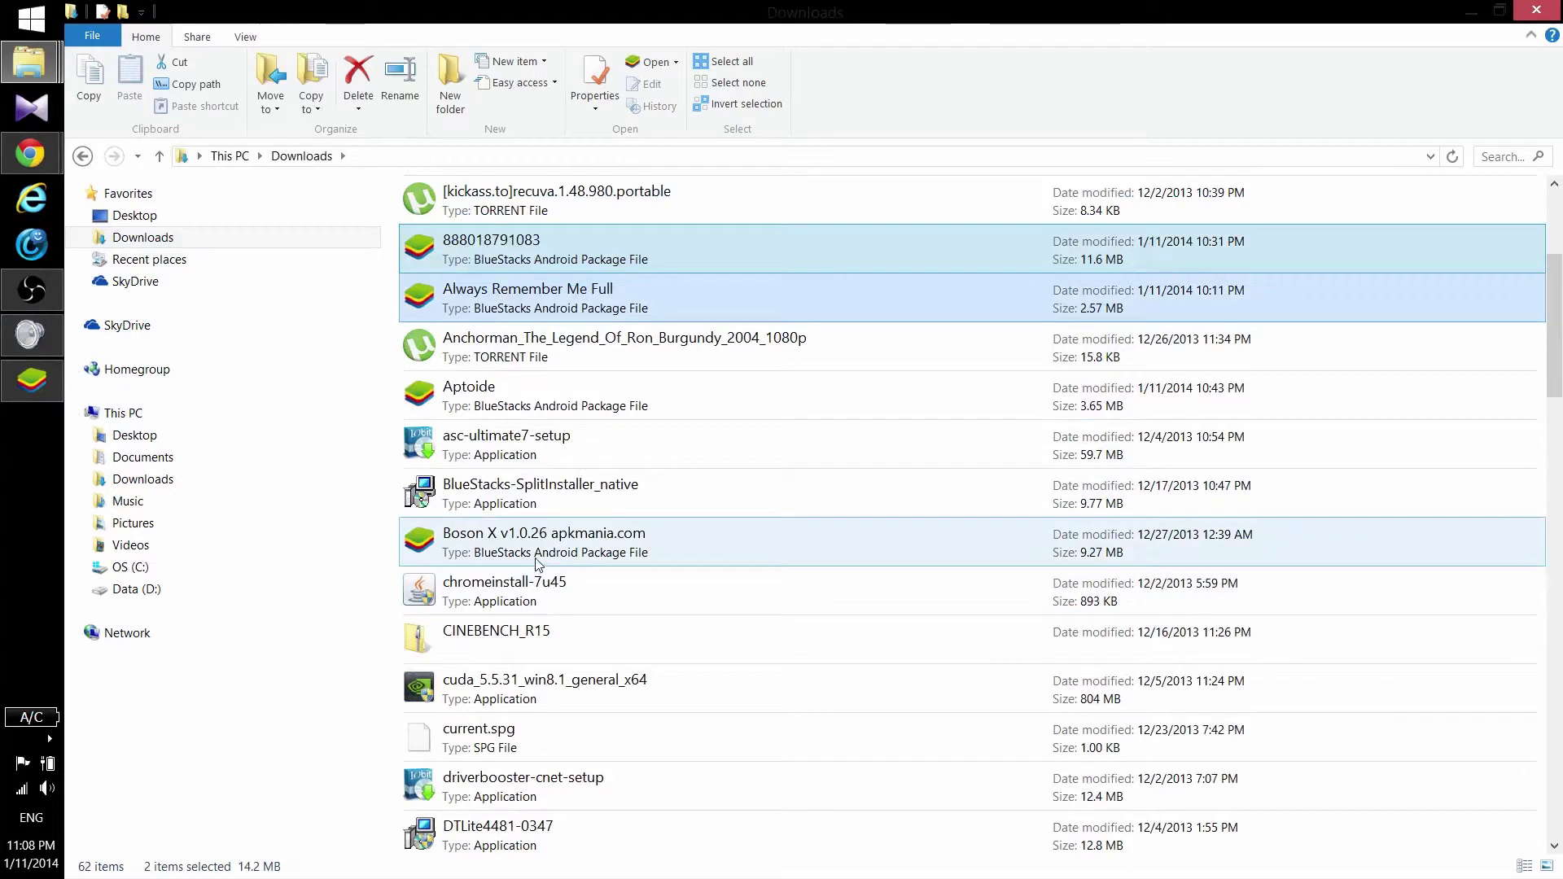
left_click(586, 398)
double_click(617, 301)
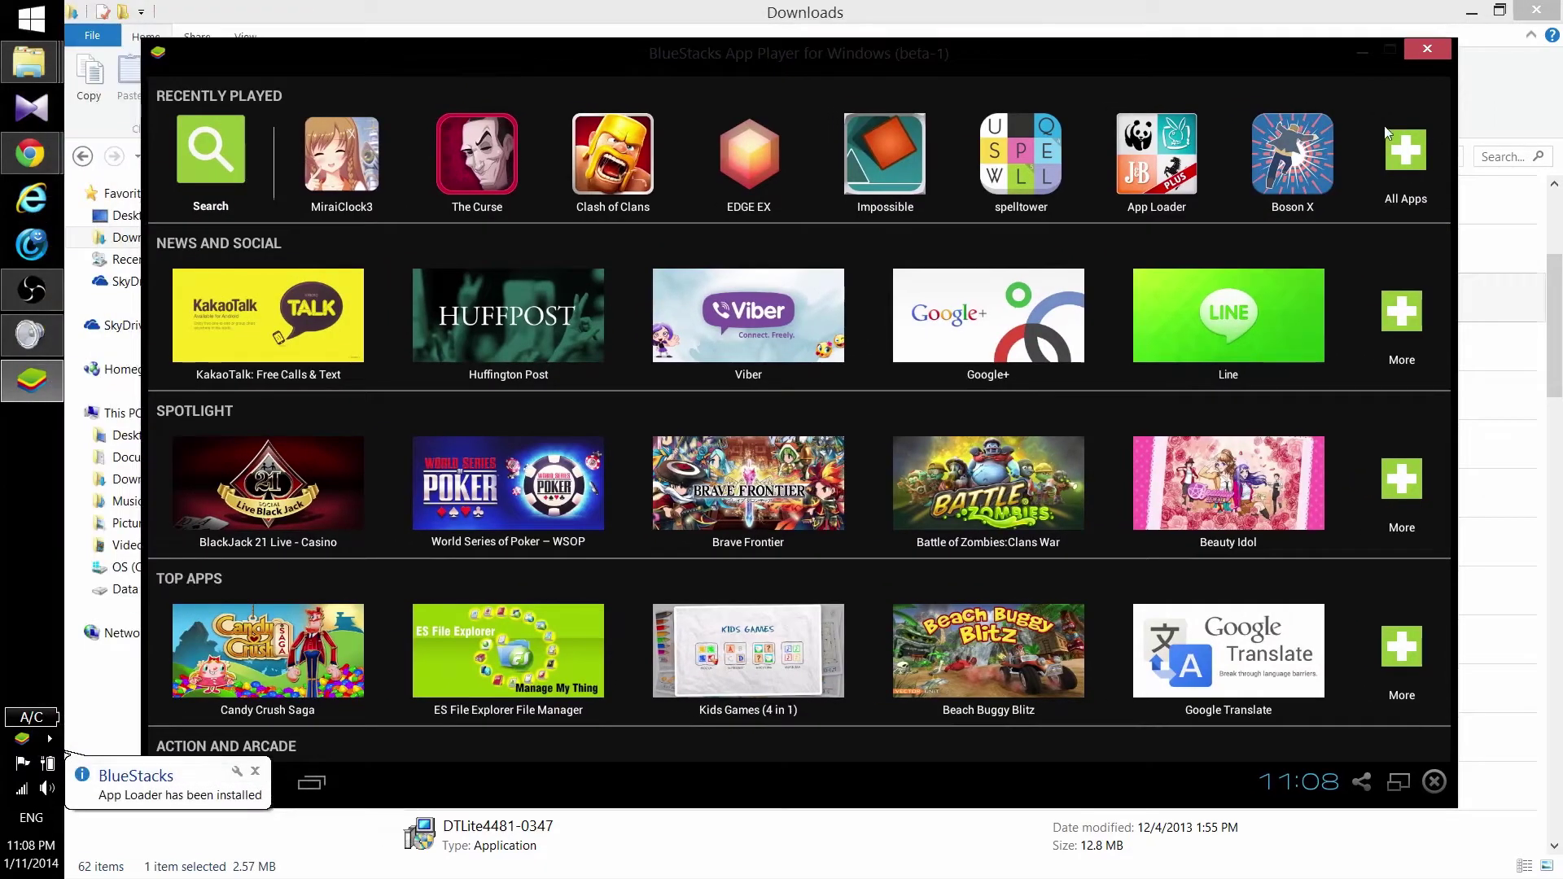
left_click(1399, 147)
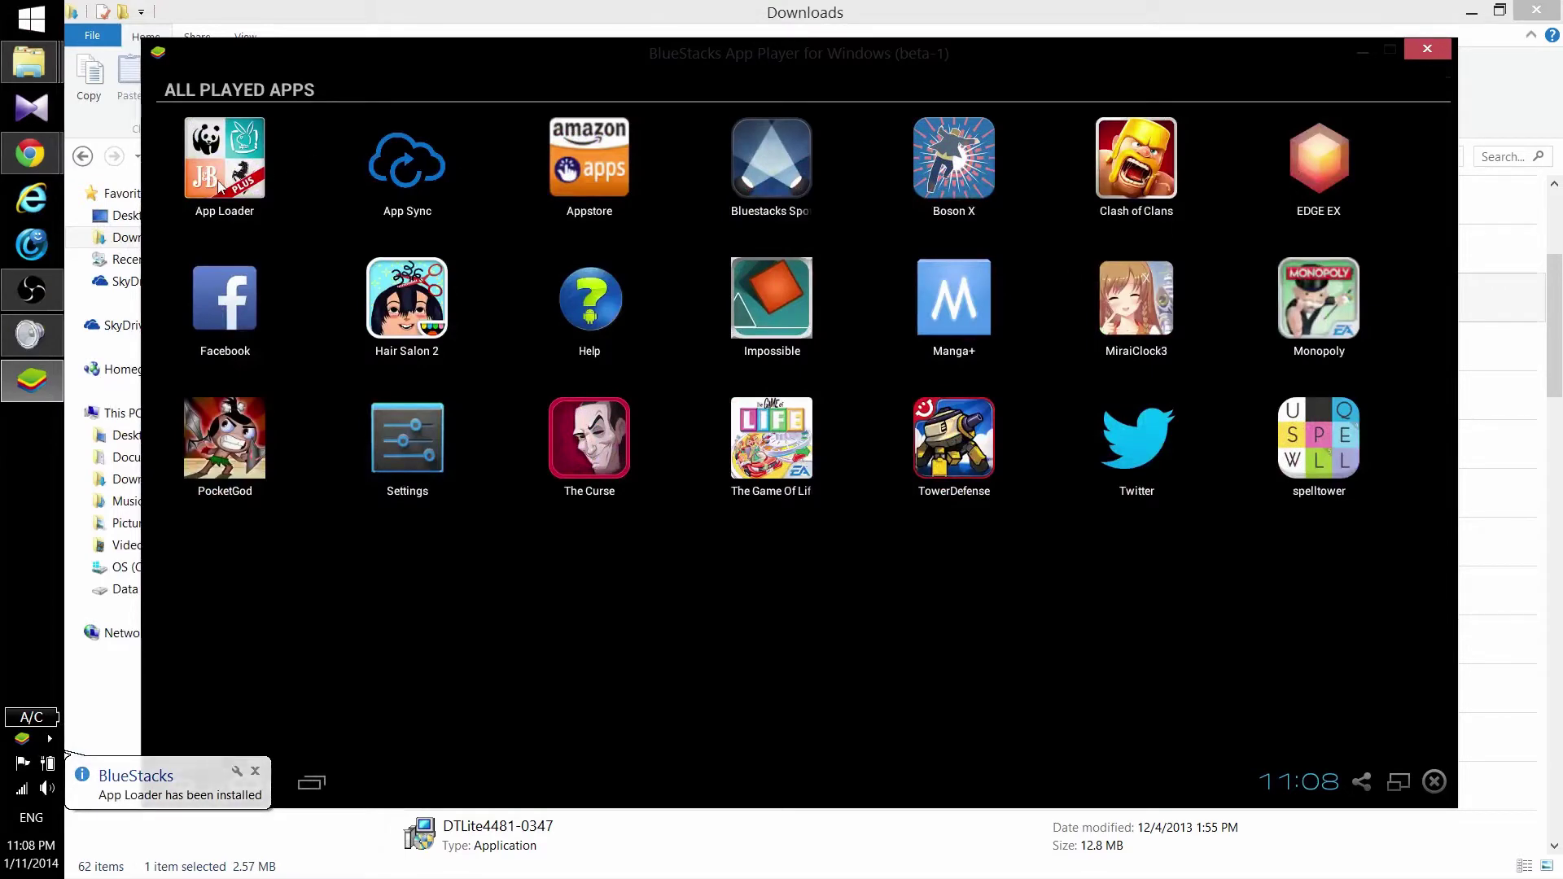
left_click(255, 773)
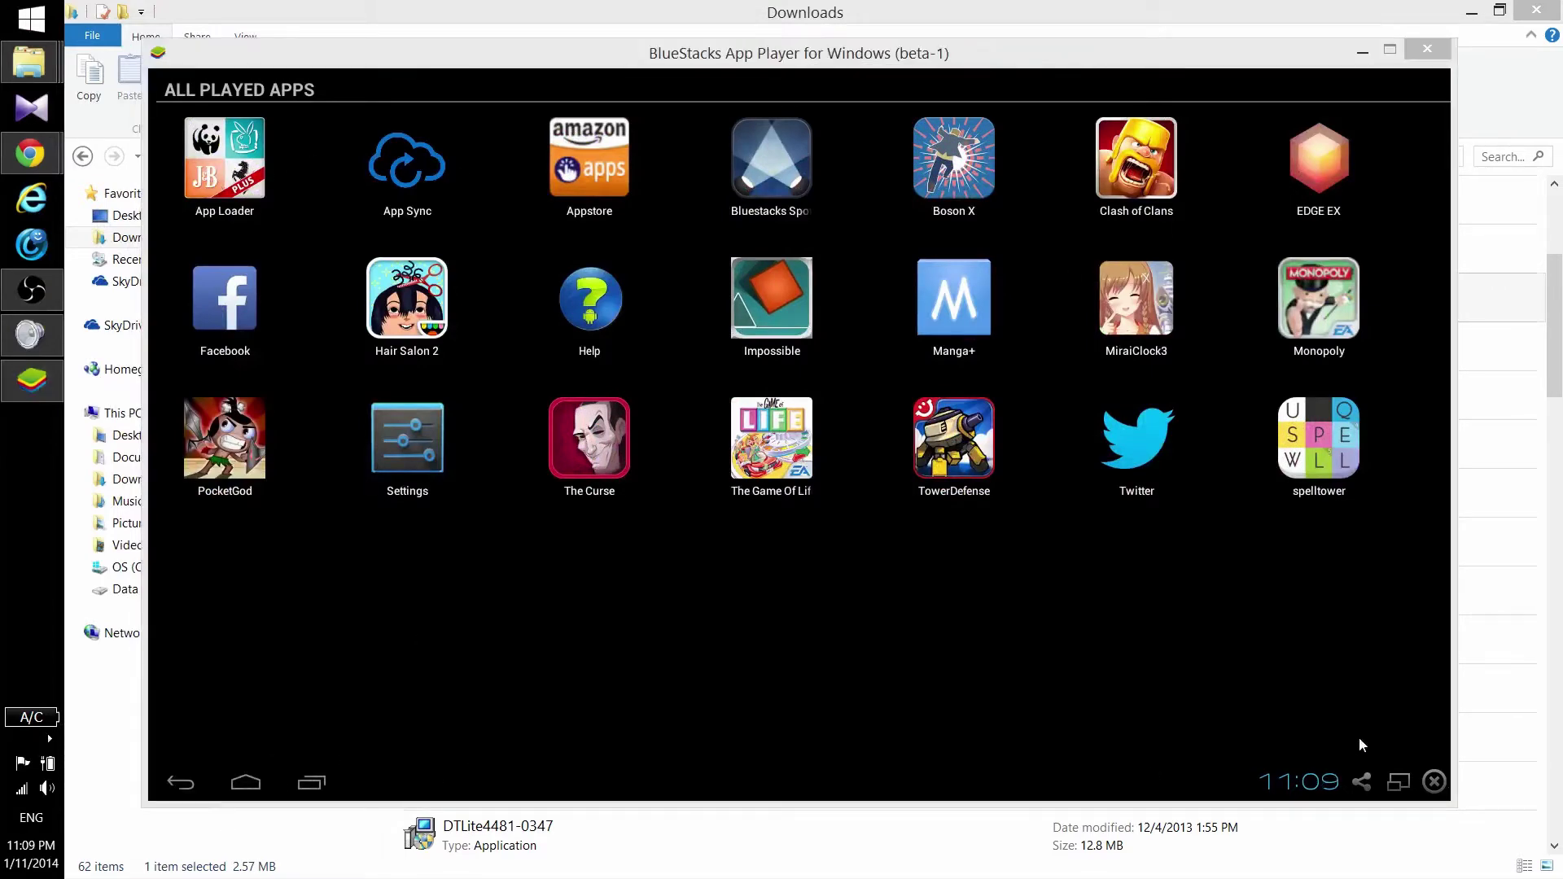
- Delete the Always Remember Me Full package from the Downloads folder in File Explorer
left_click(444, 8)
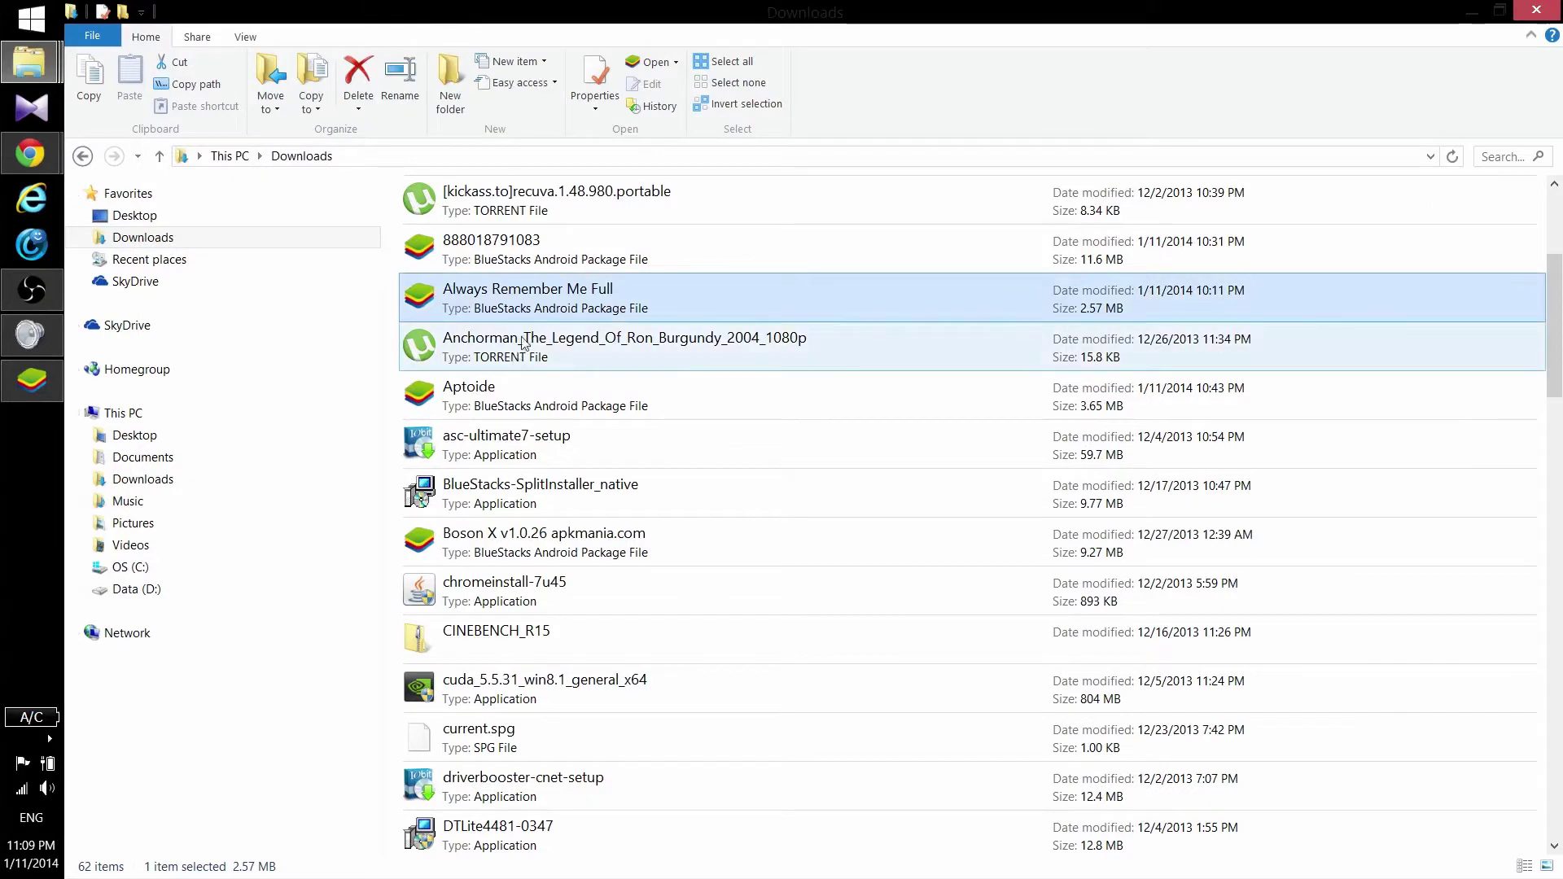
key("Delete")
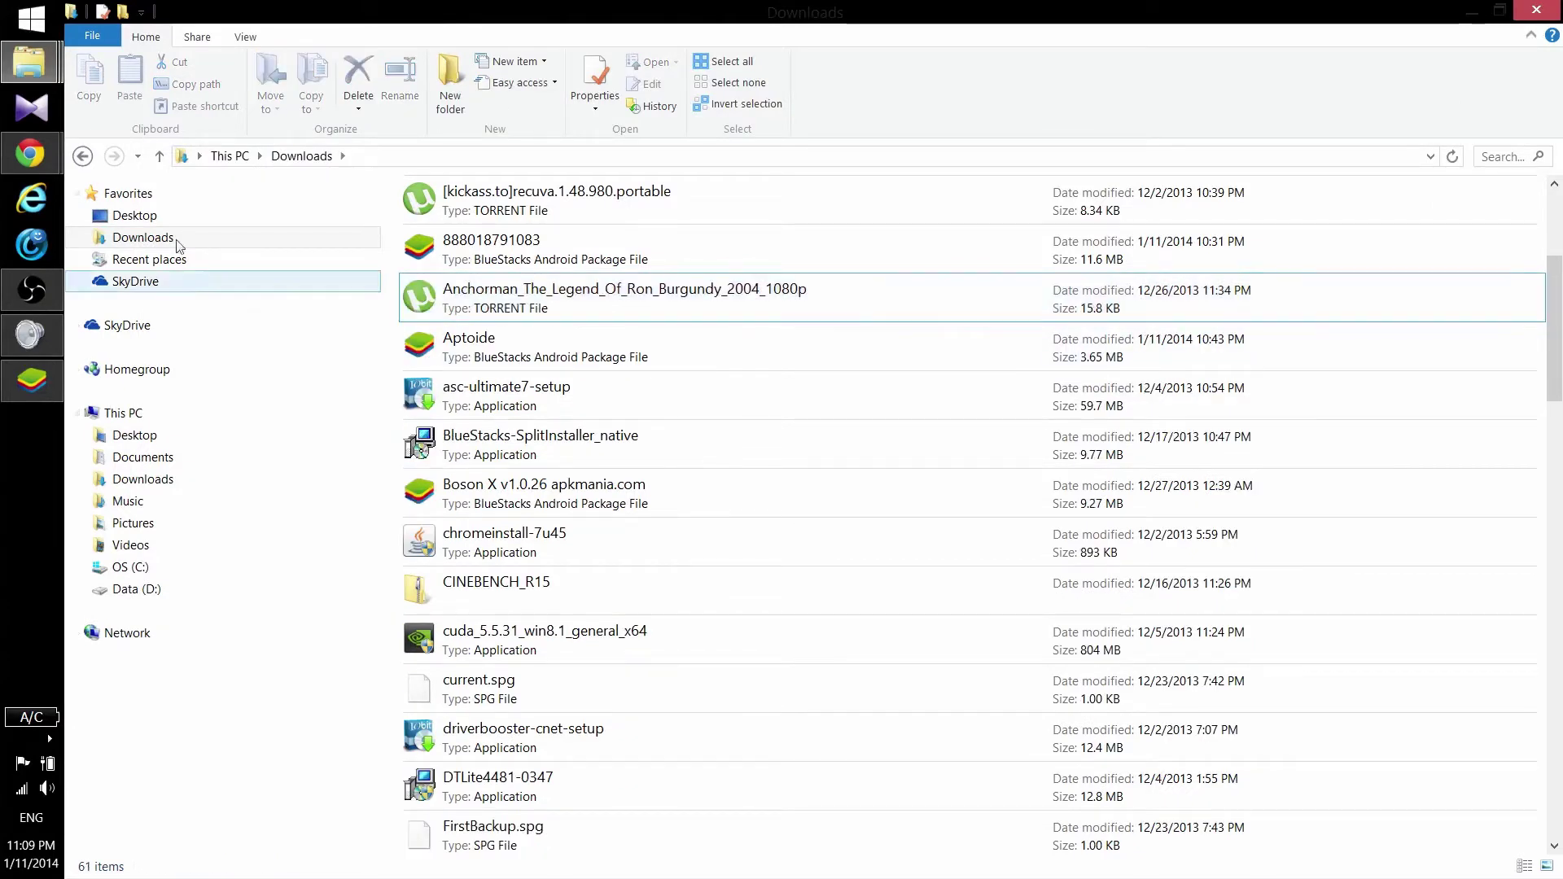
- Switch to the Chrome window showing the GamesApk.net Winter Wolves search and close it
mouse_move(30, 153)
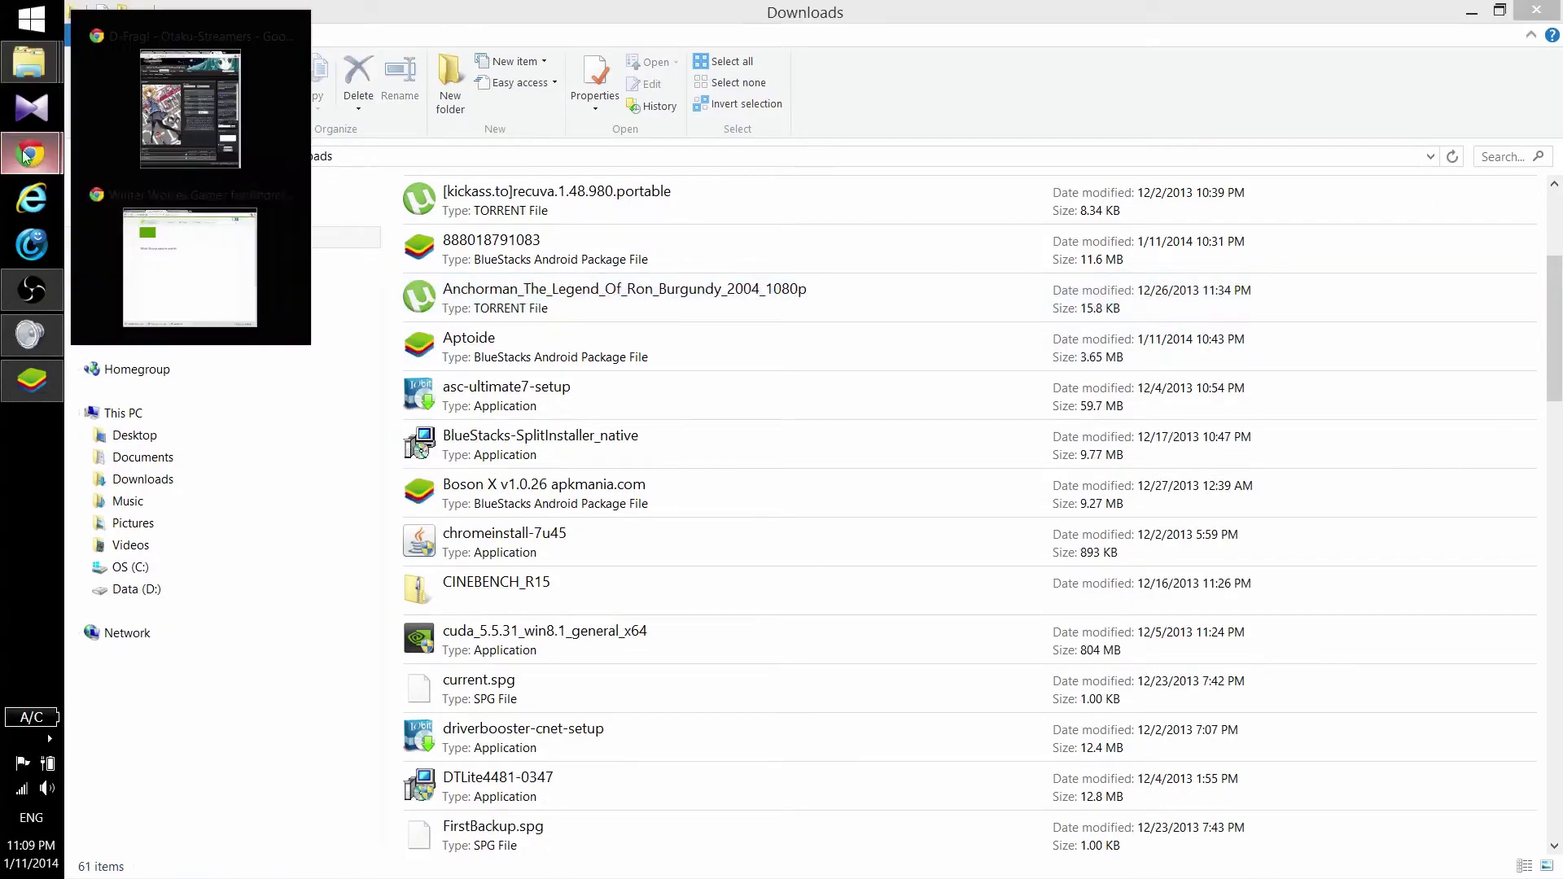
left_click(188, 238)
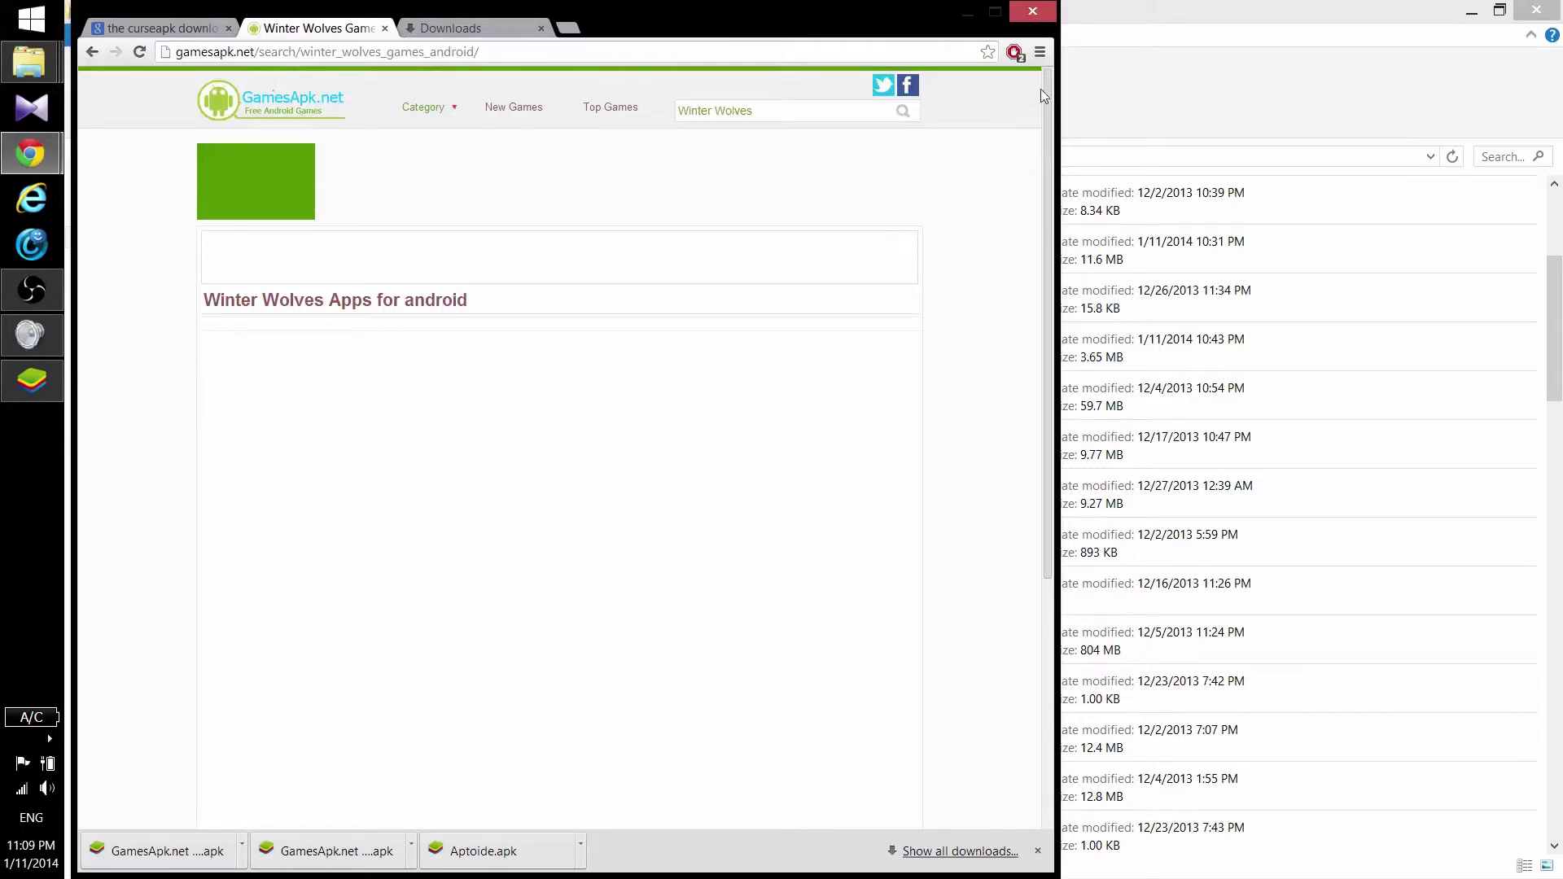
left_click(1046, 18)
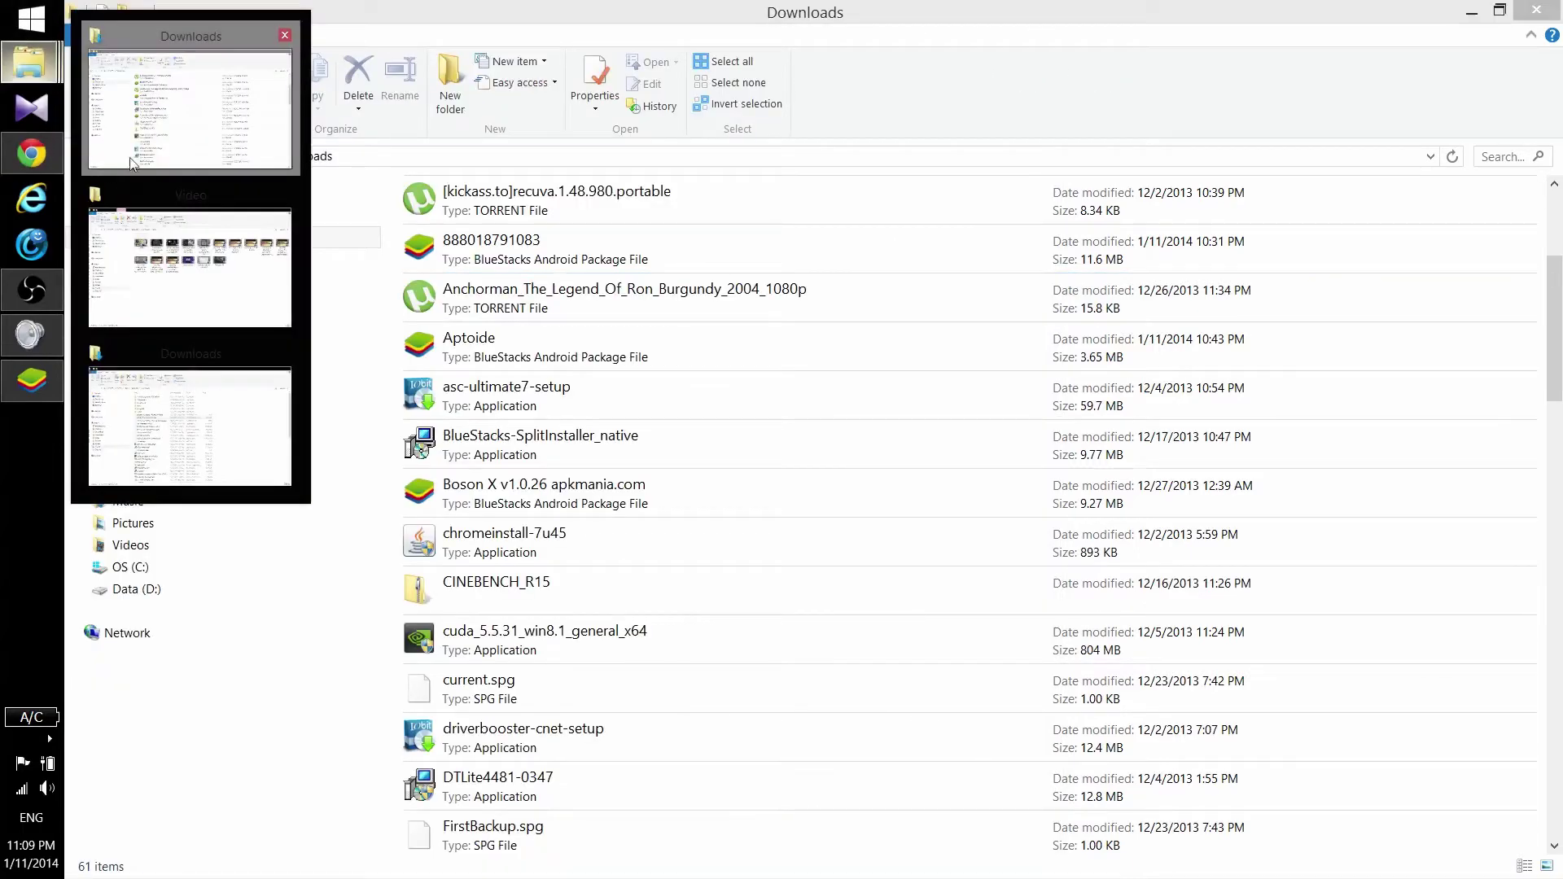
- Delete the Aptoide package from the Downloads folder
left_click(537, 249)
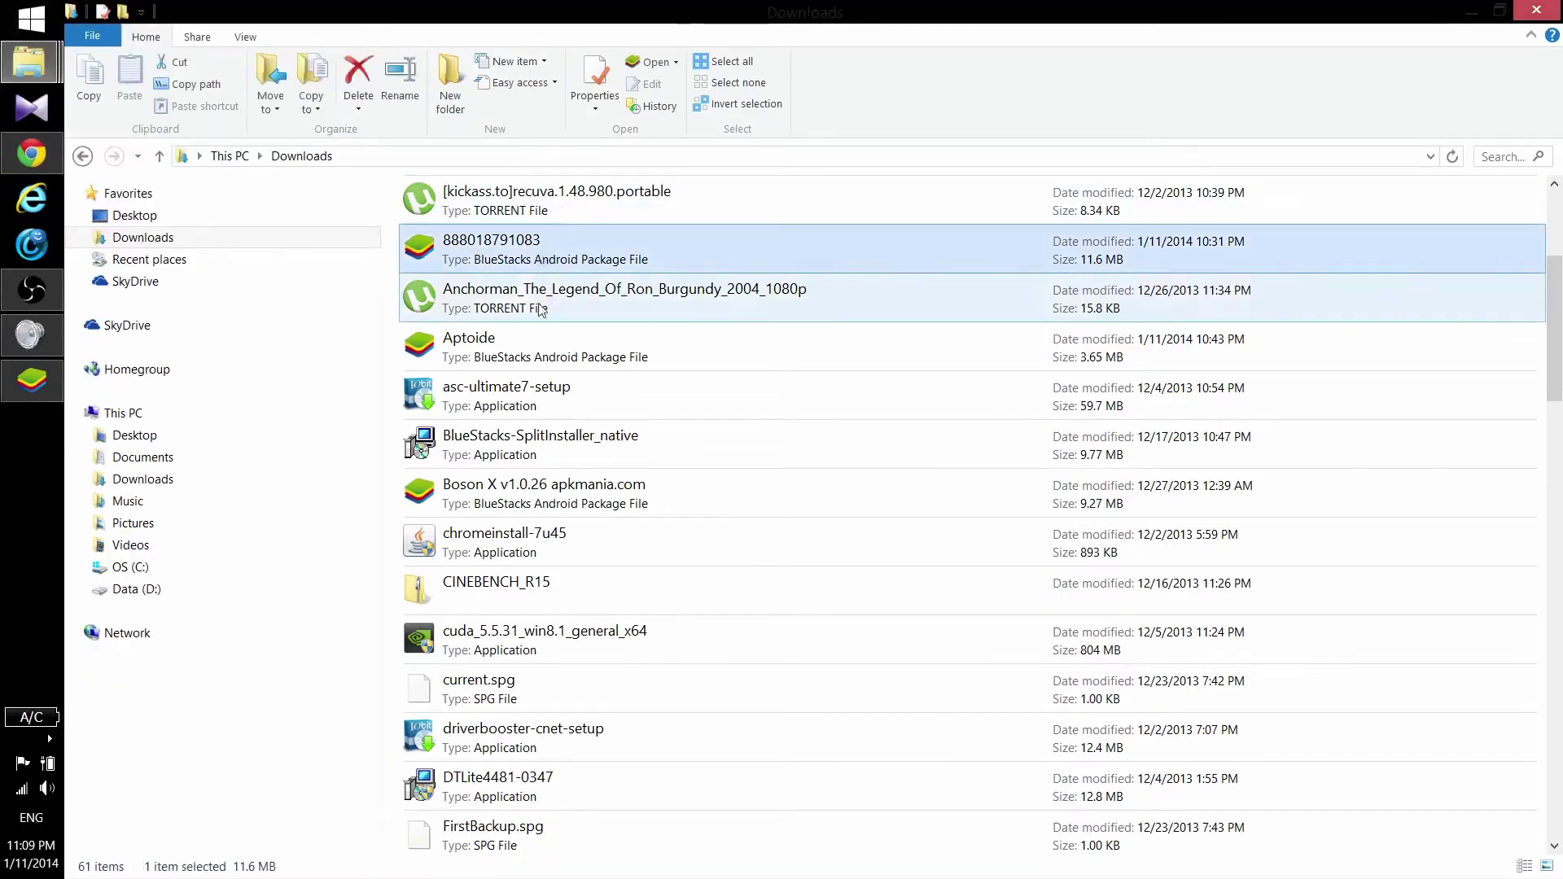
left_click(552, 363)
key("Delete")
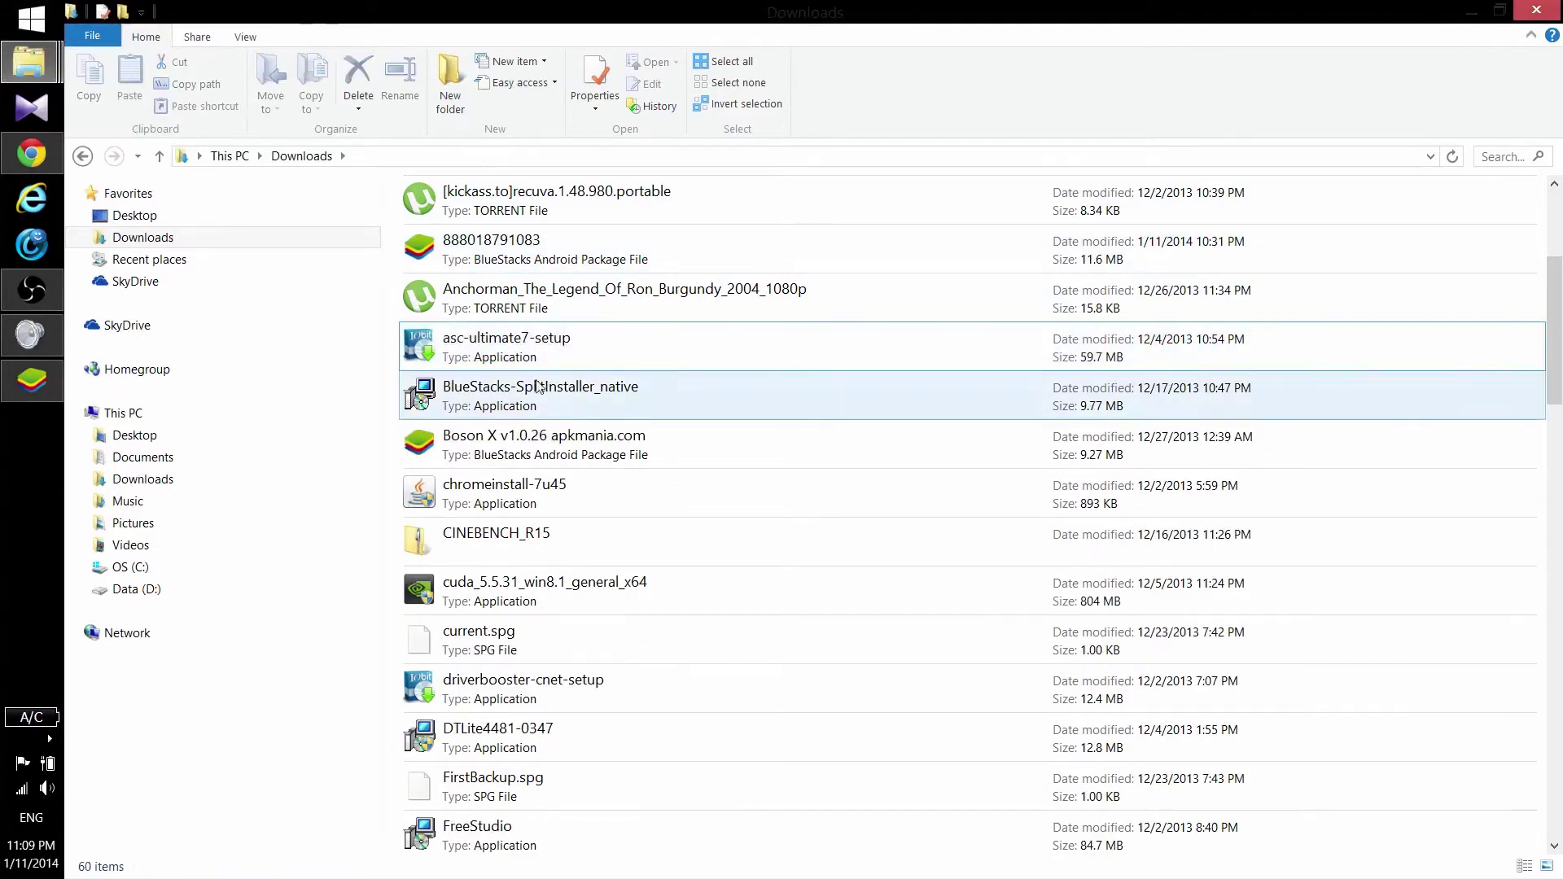
left_click(504, 440, "ctrl")
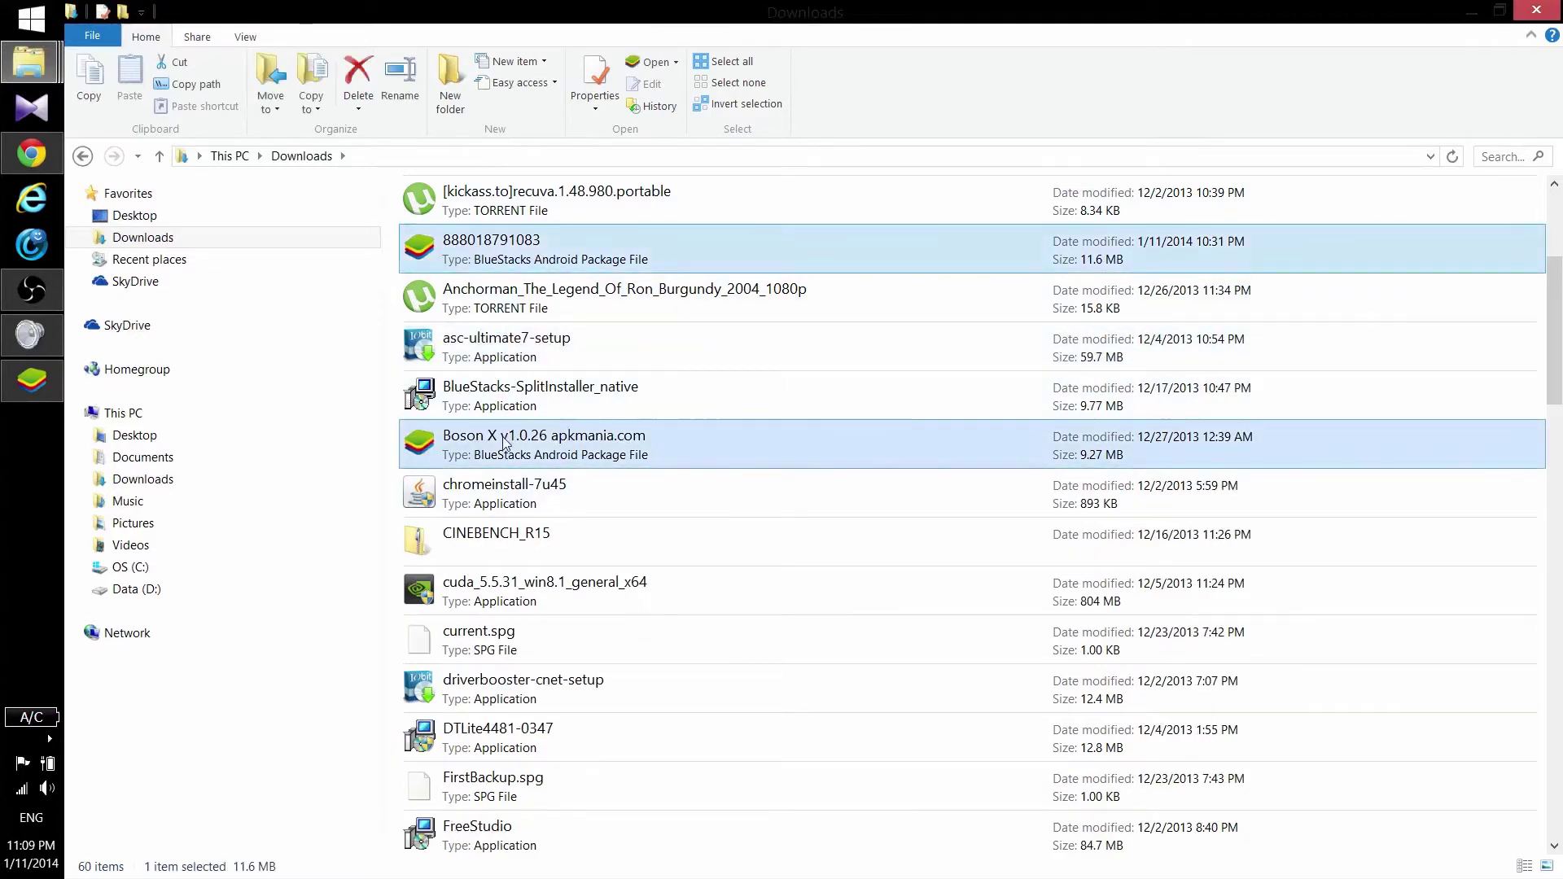
scroll(530, 383, "down", 1)
left_click(537, 352, "ctrl")
scroll(537, 352, "down", 1)
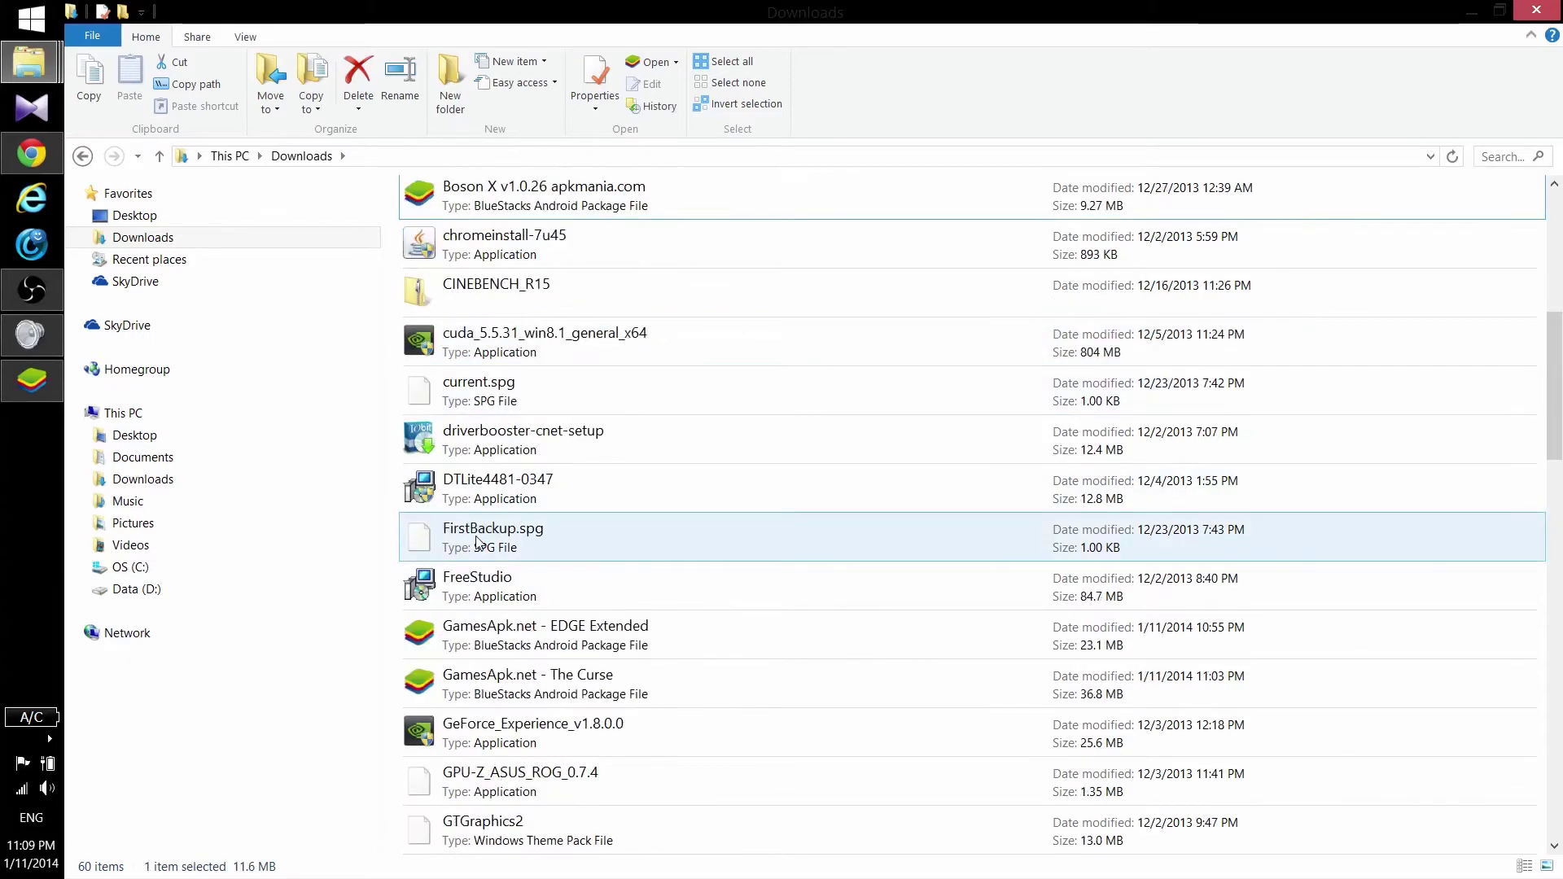
left_click(452, 646, "ctrl")
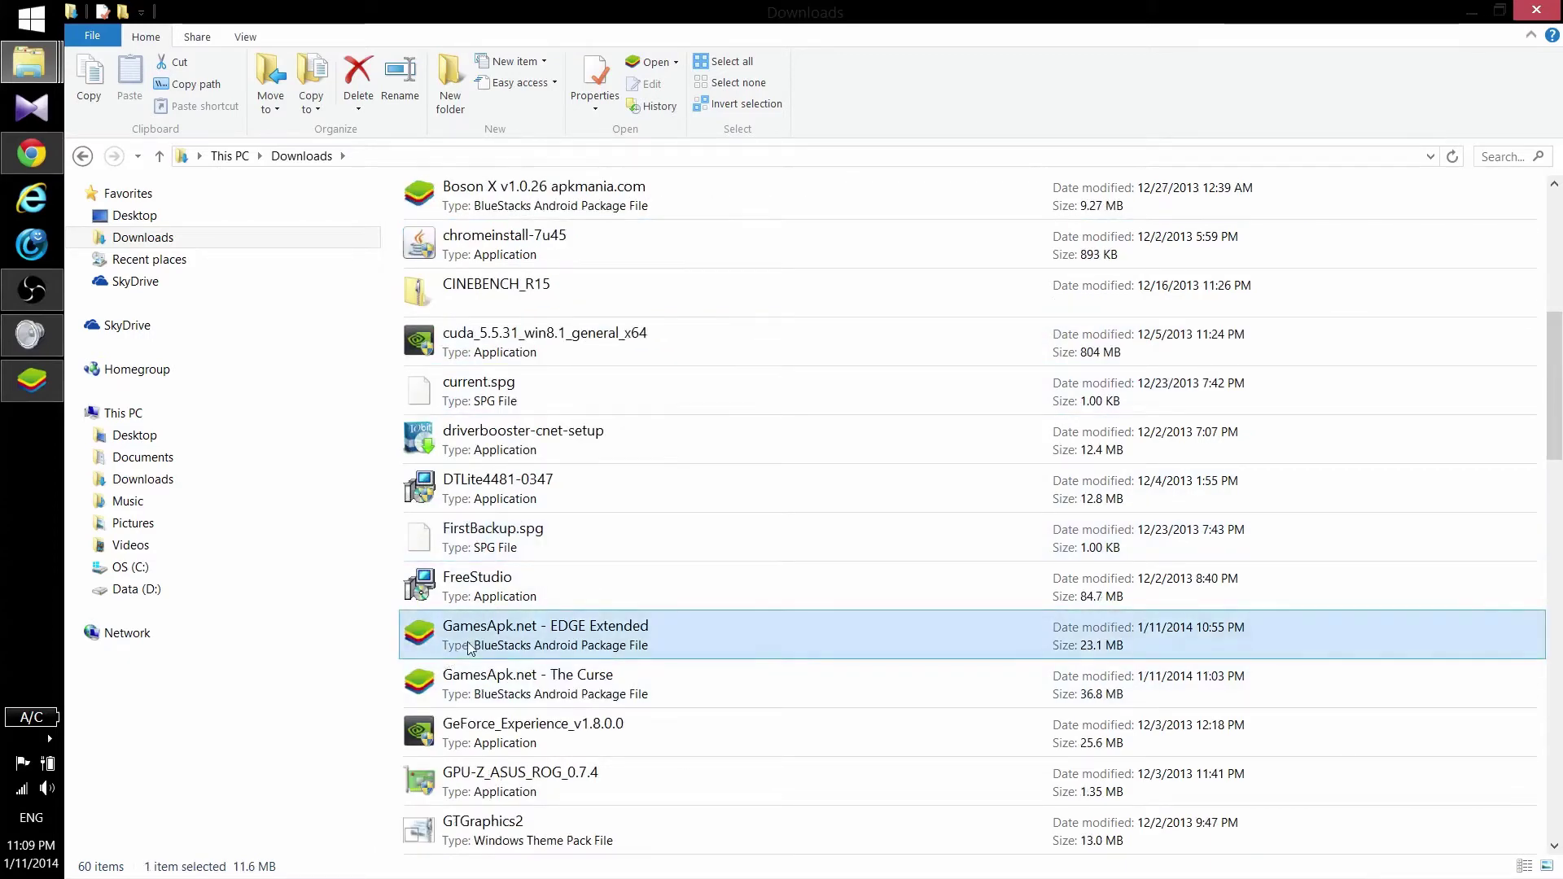
left_click(500, 692, "ctrl")
scroll(500, 693, "down", 8)
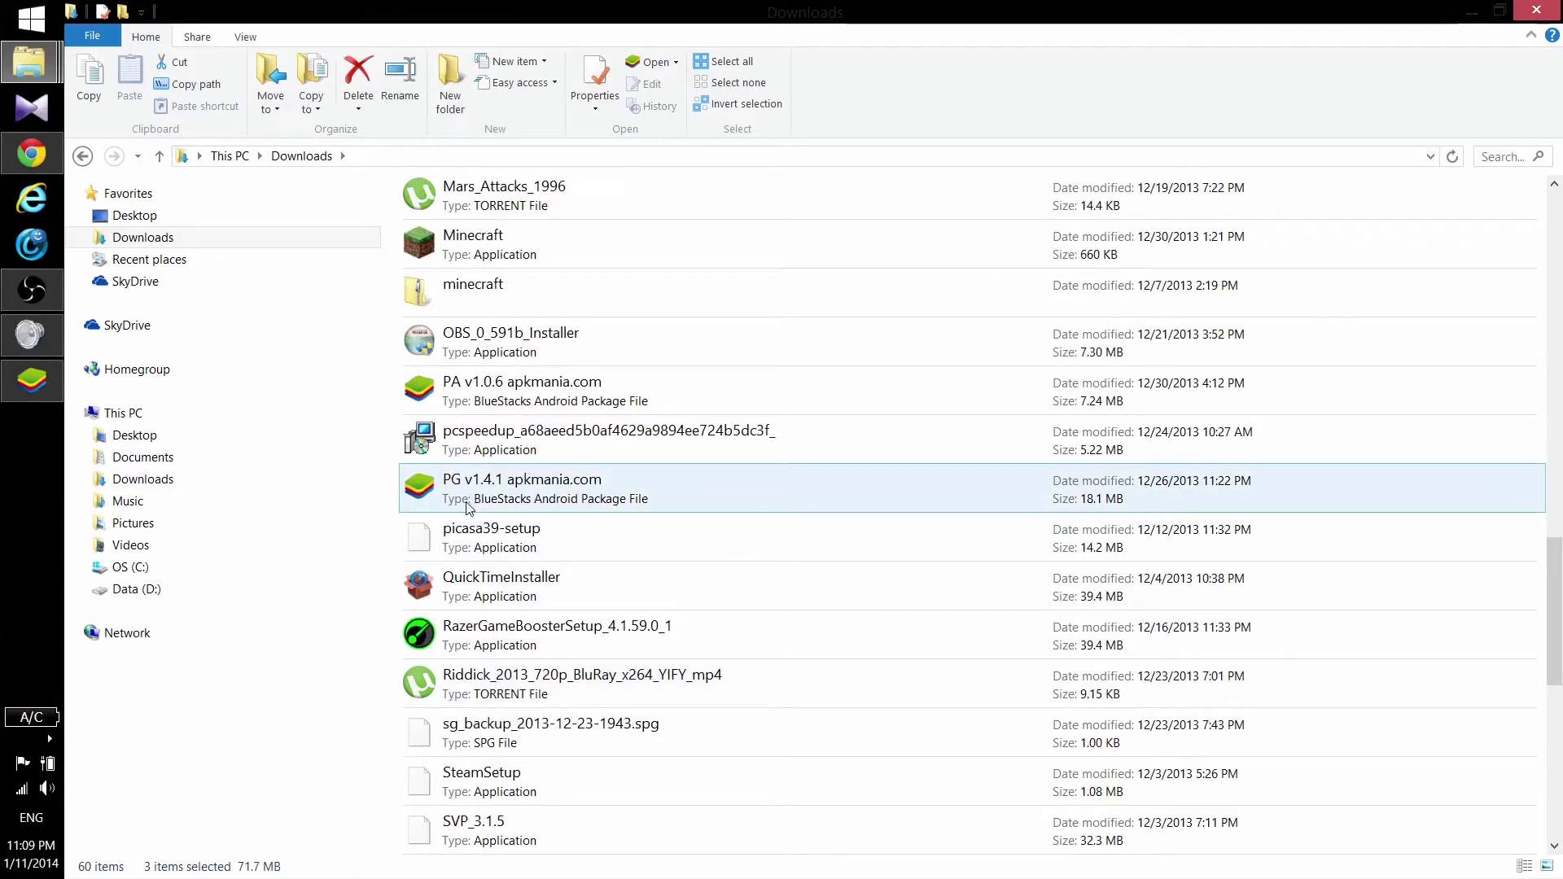
scroll(494, 556, "up", 6)
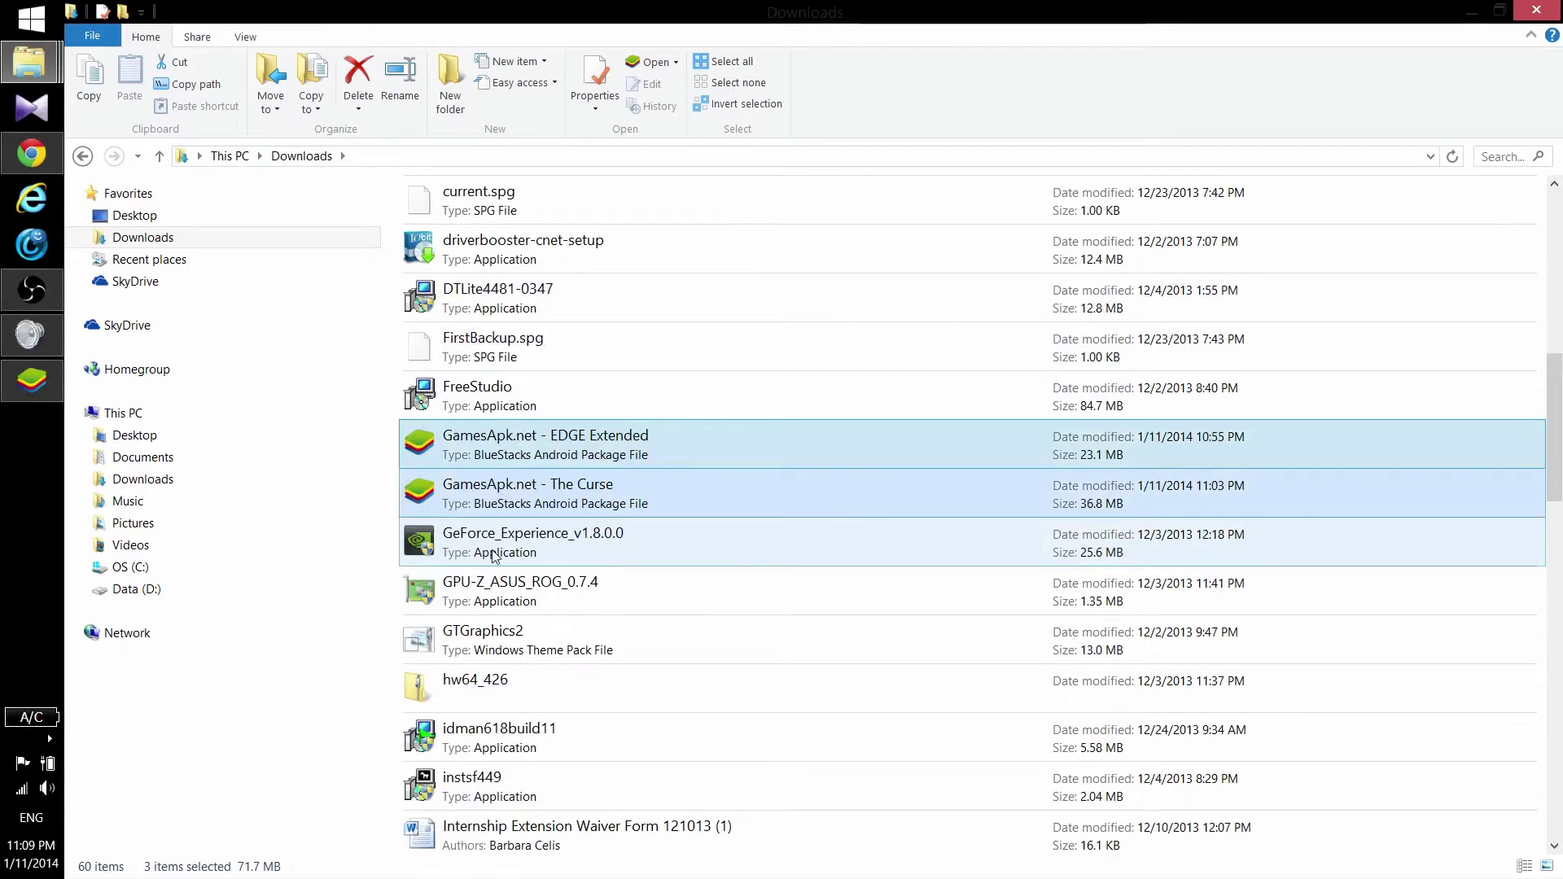
scroll(495, 529, "up", 4)
scroll(513, 512, "down", 1)
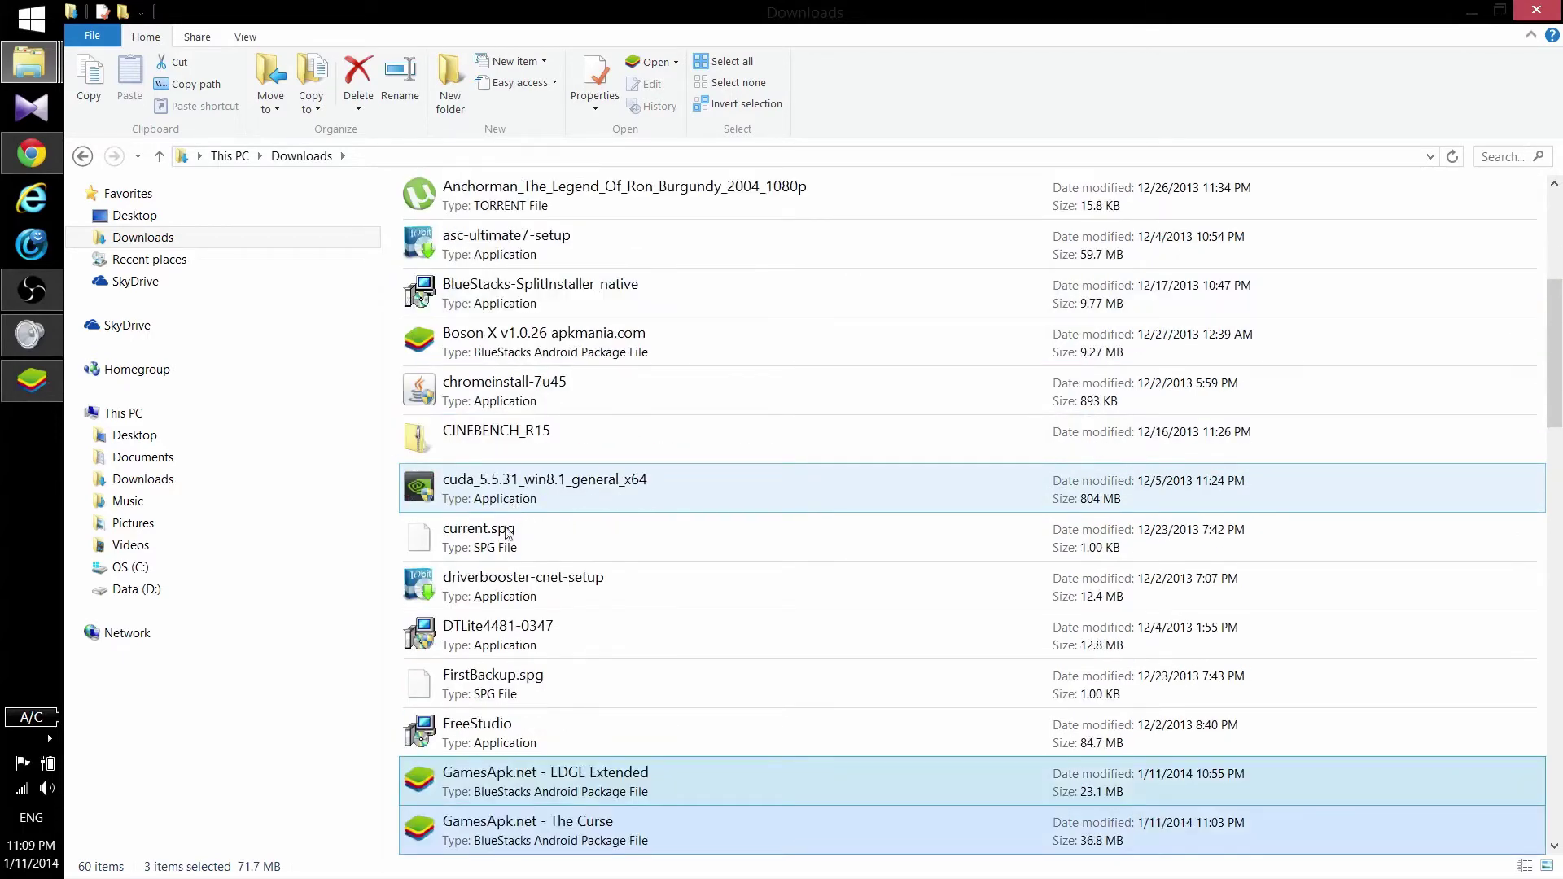
- Browse from This PC to Removable Disk (I:) and look inside its games folder
left_click(181, 593)
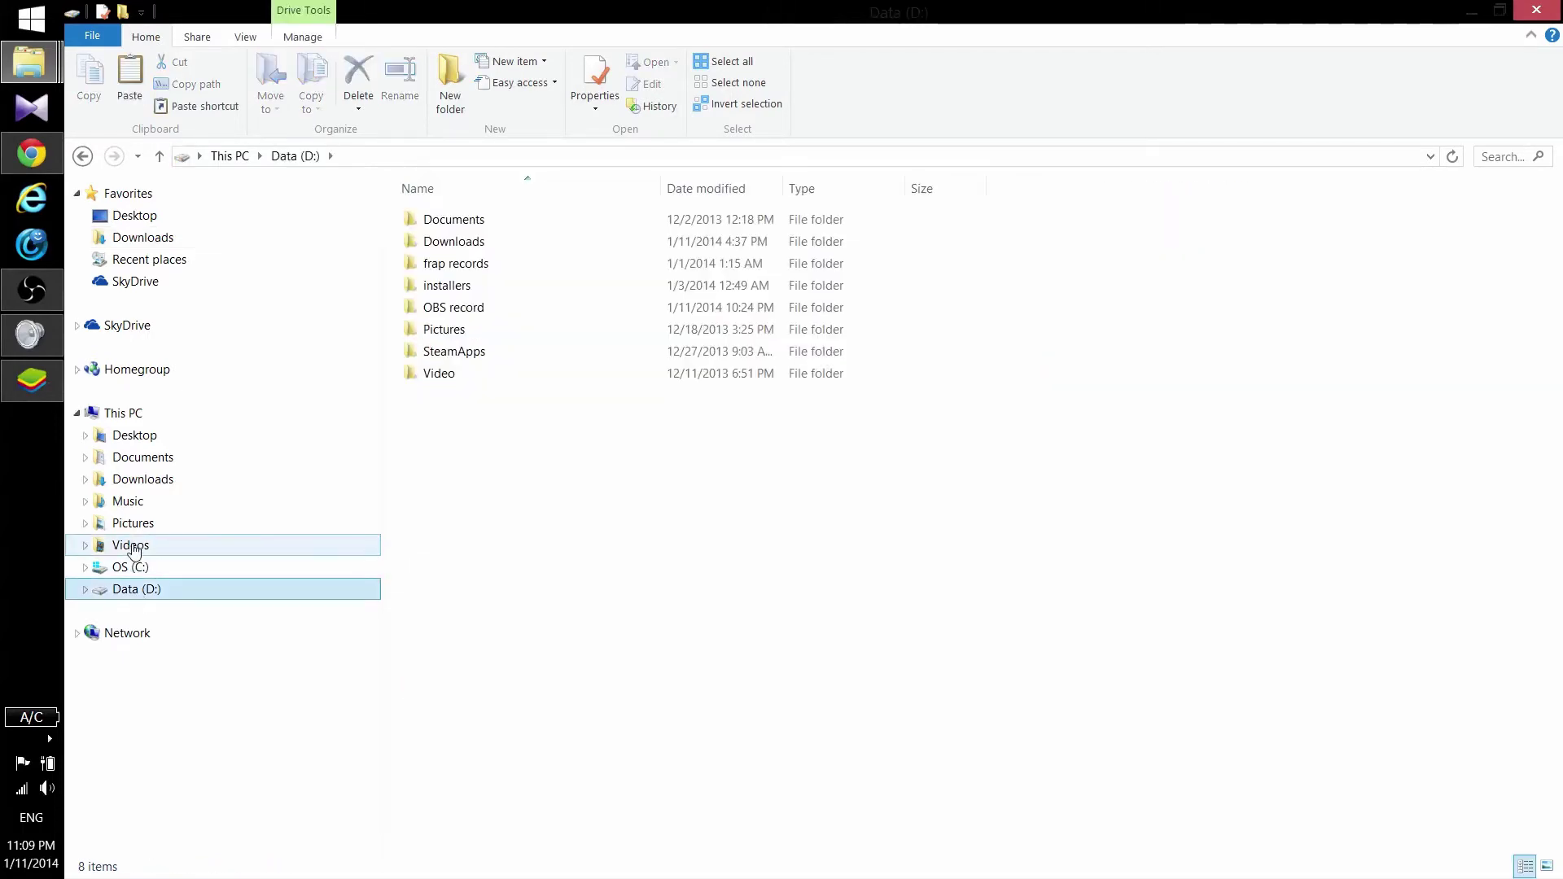
left_click(118, 412)
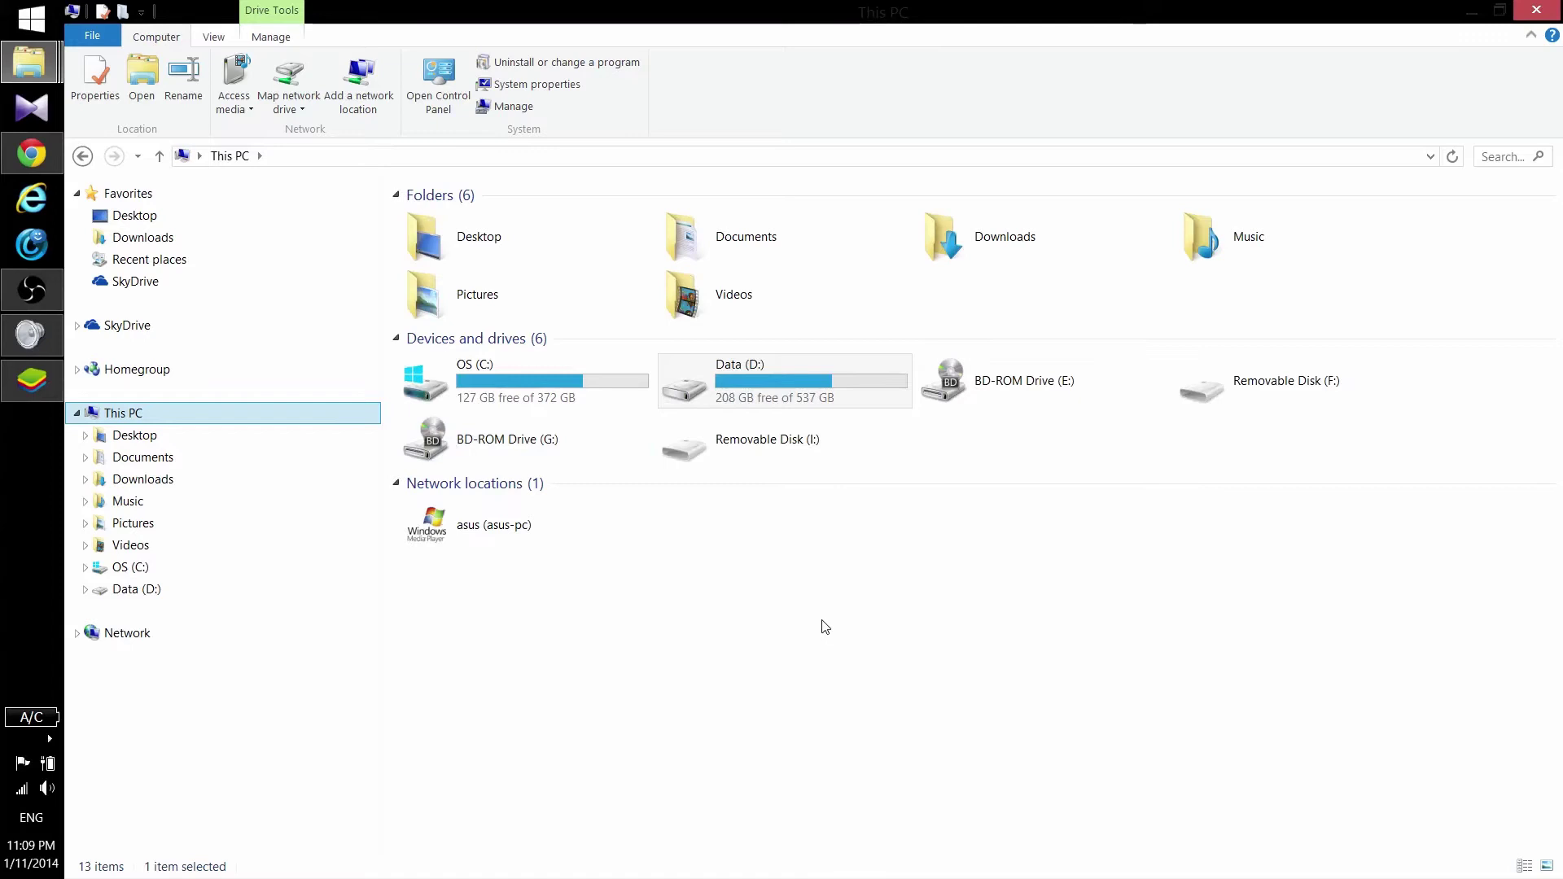
left_click(825, 632)
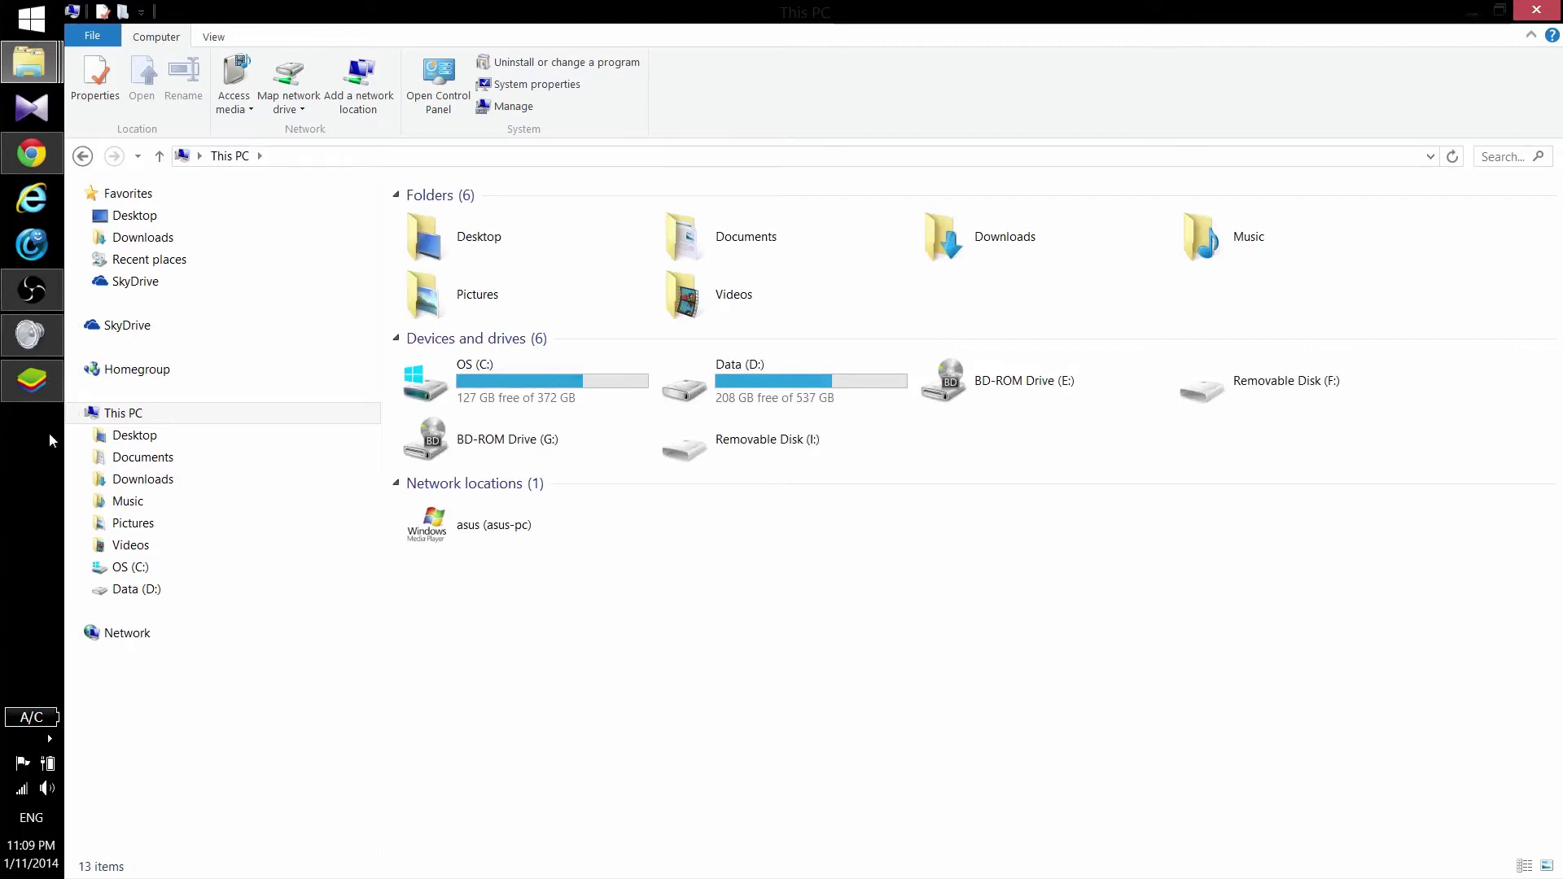
left_click(31, 394)
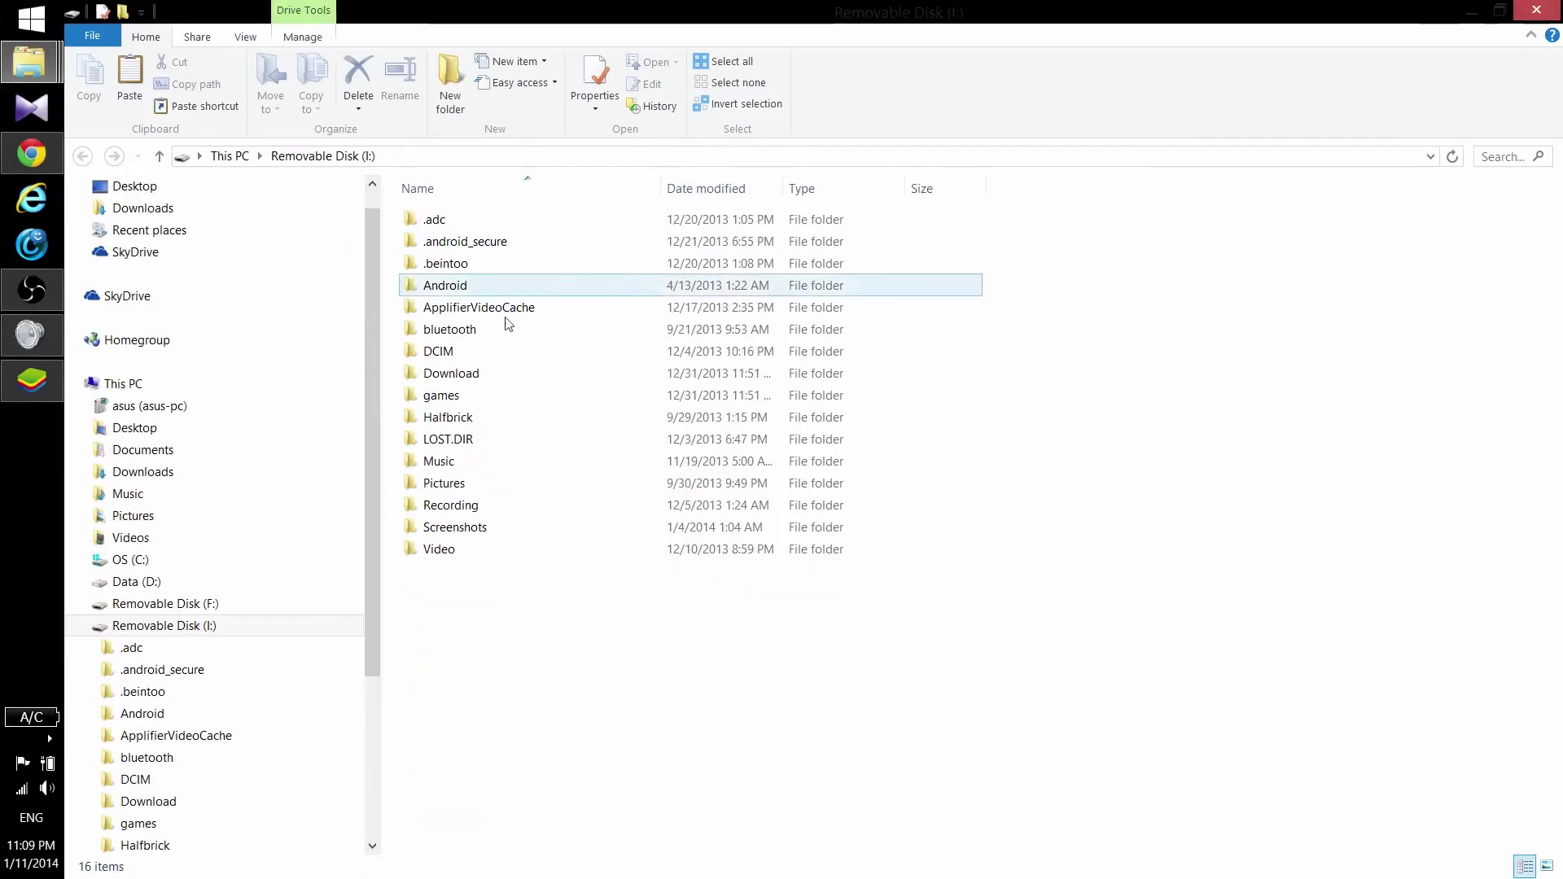
double_click(471, 397)
left_click(514, 224)
left_click(81, 157)
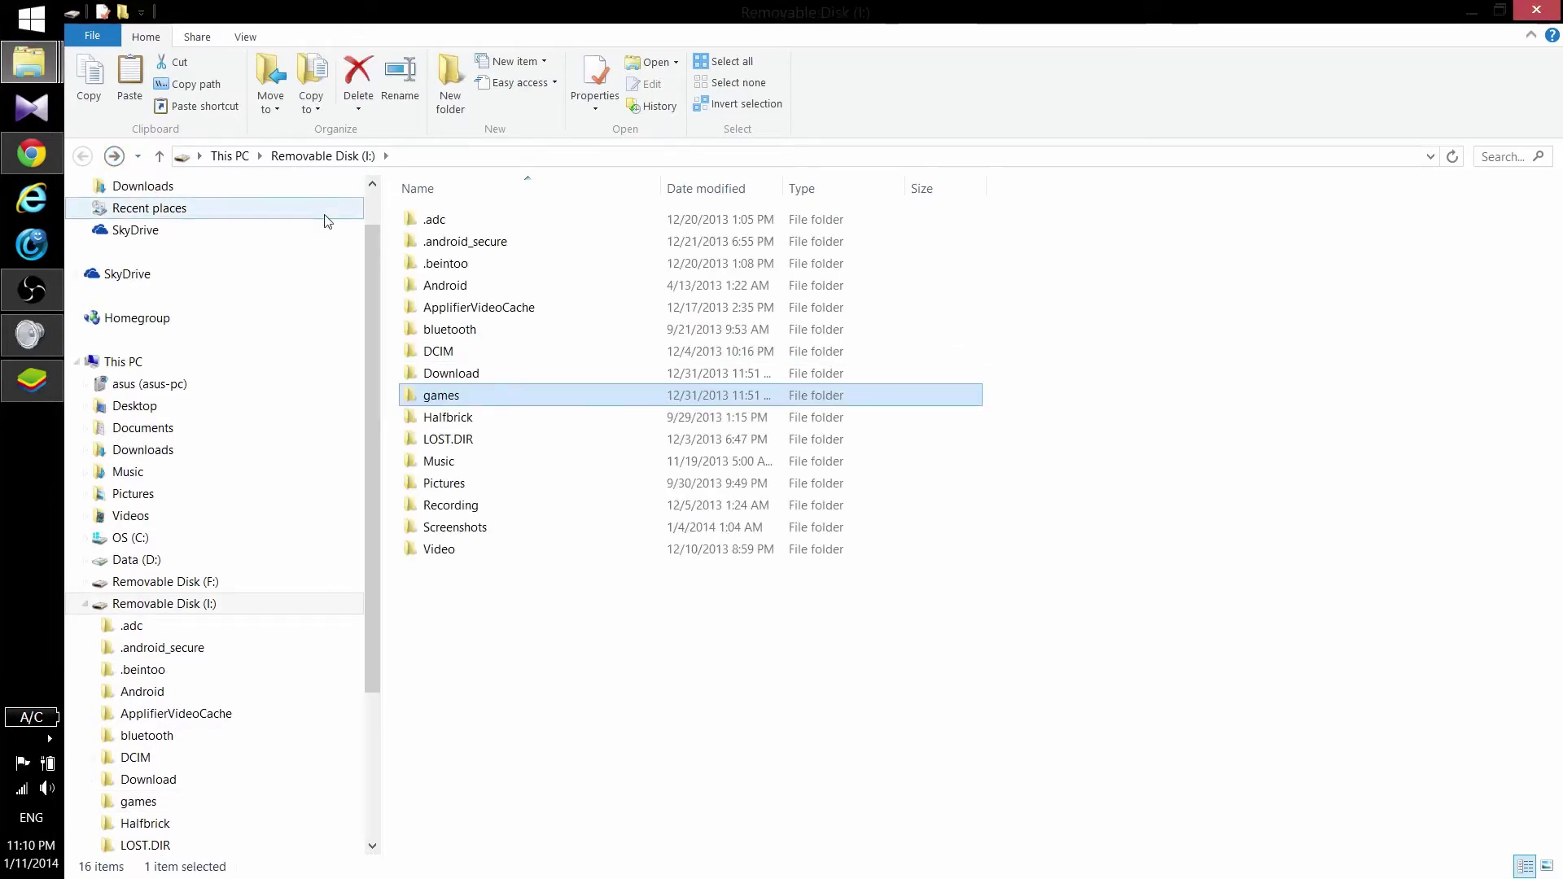
- Reopen Removable Disk (I:) and inspect its Download and games folders as possible destinations for the copied packages
left_click(231, 155)
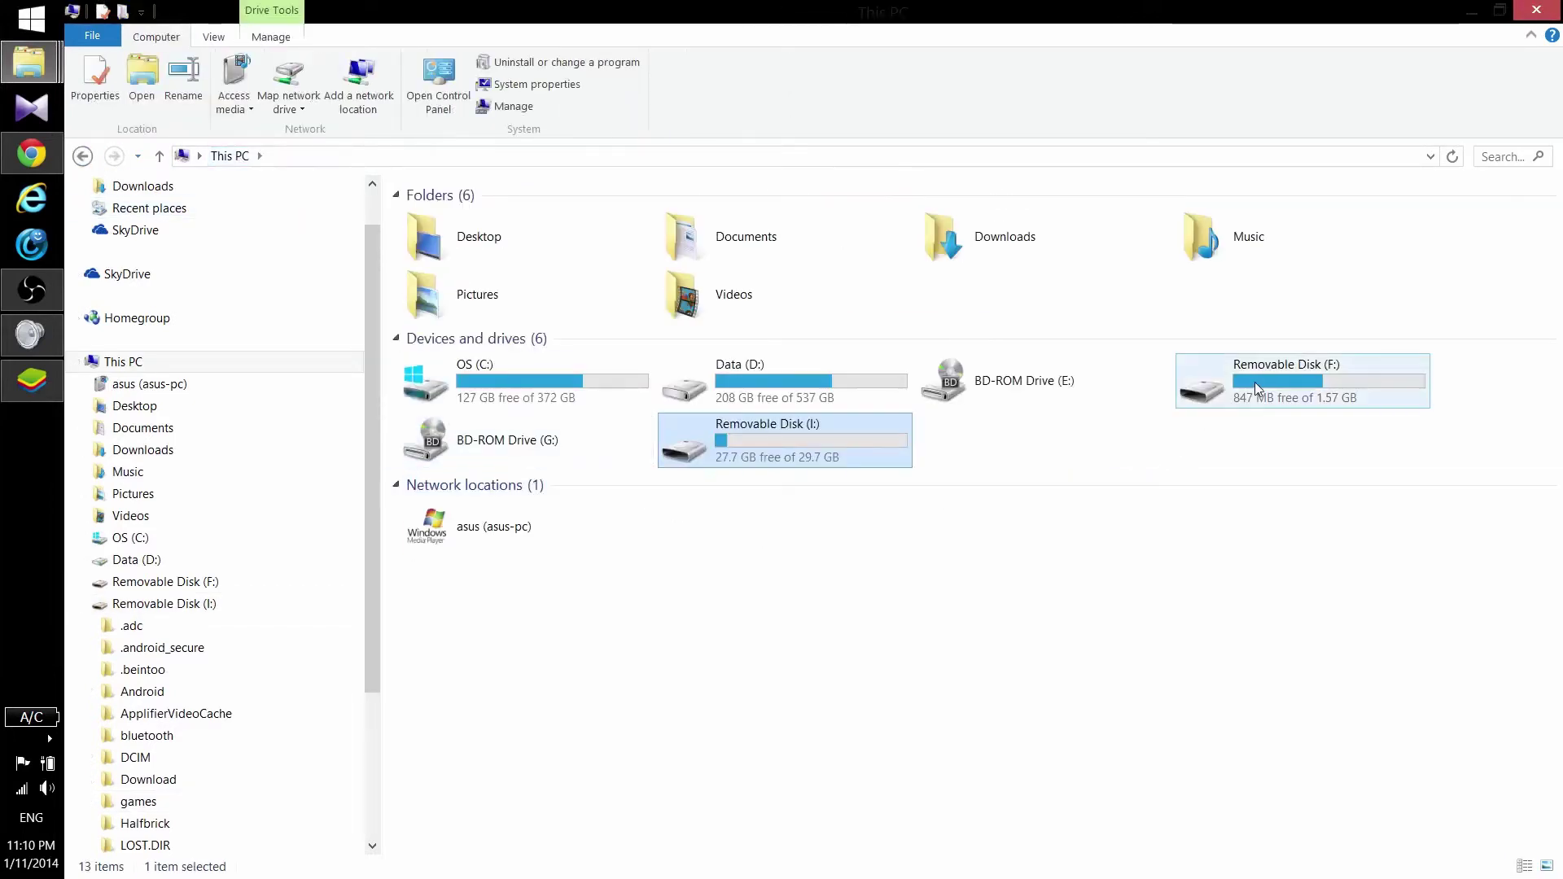
double_click(828, 446)
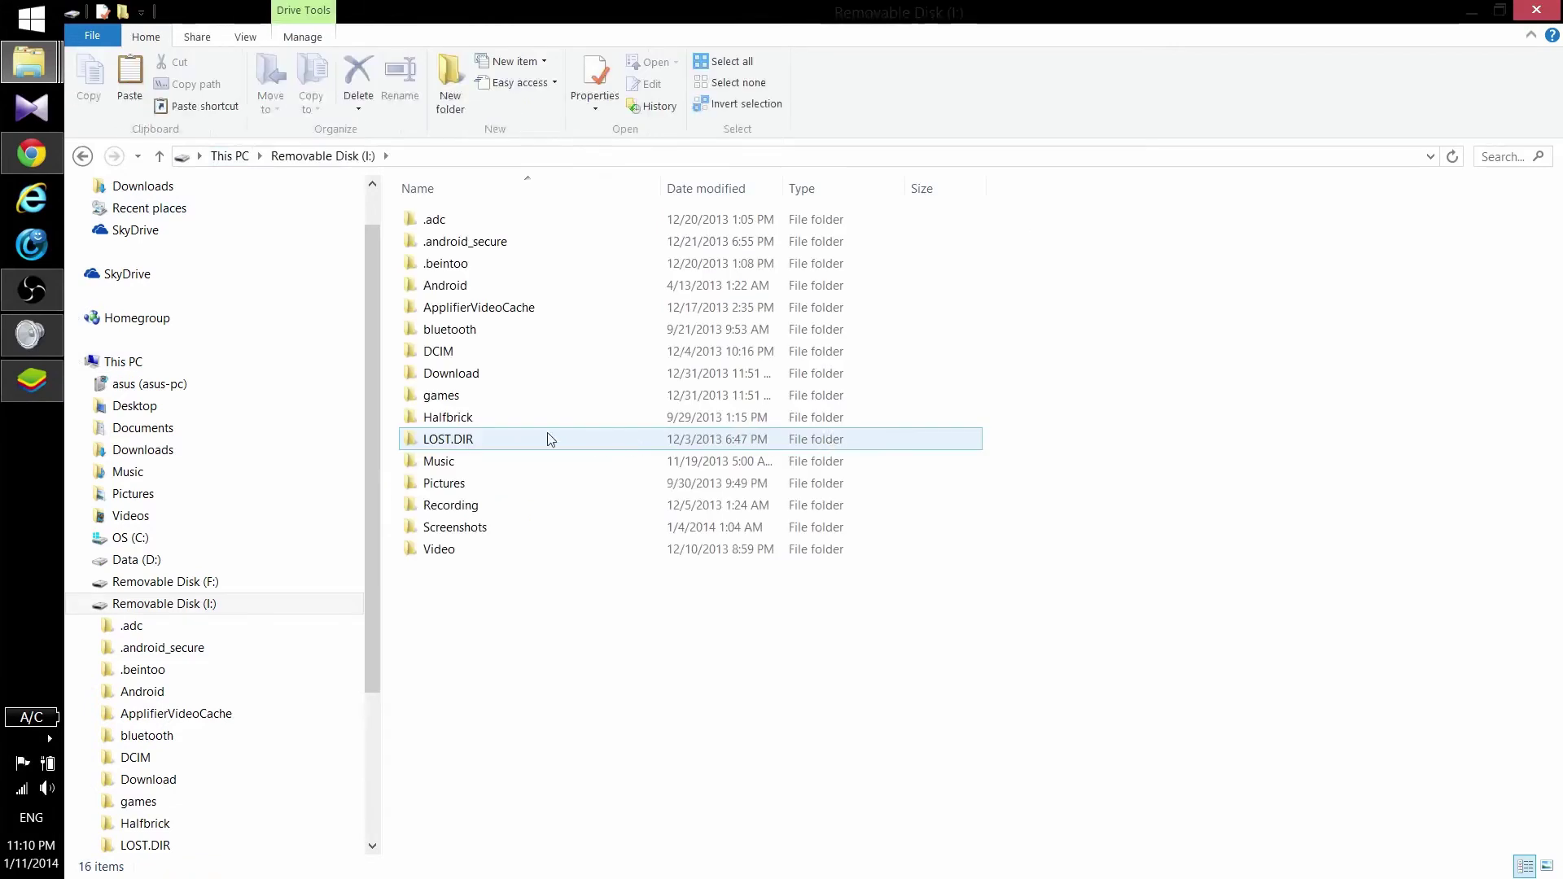
left_click(444, 396)
double_click(448, 374)
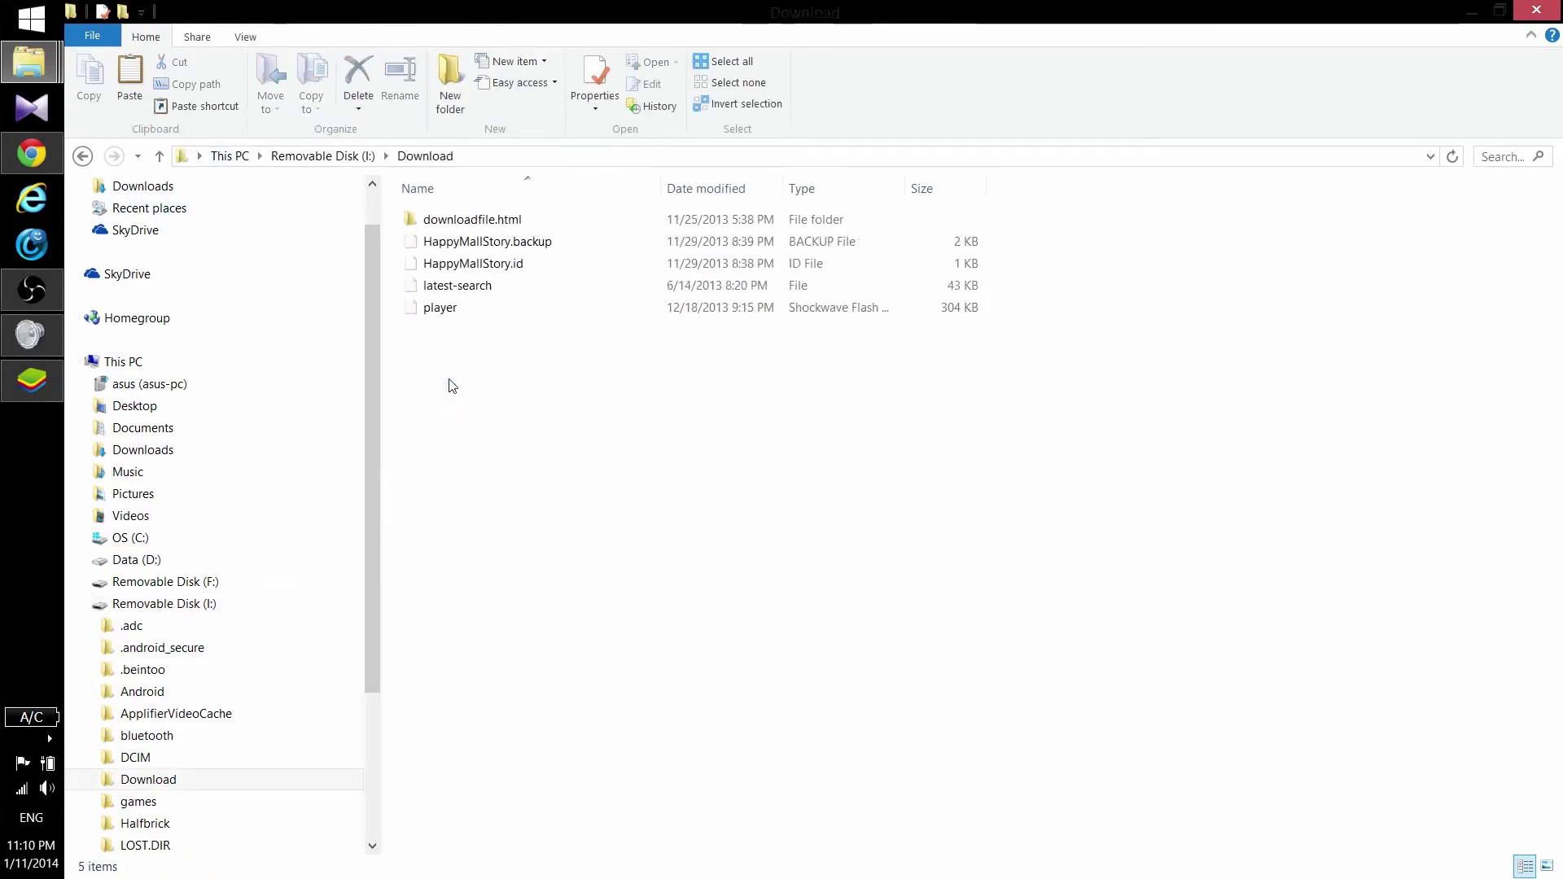
key("BackSpace")
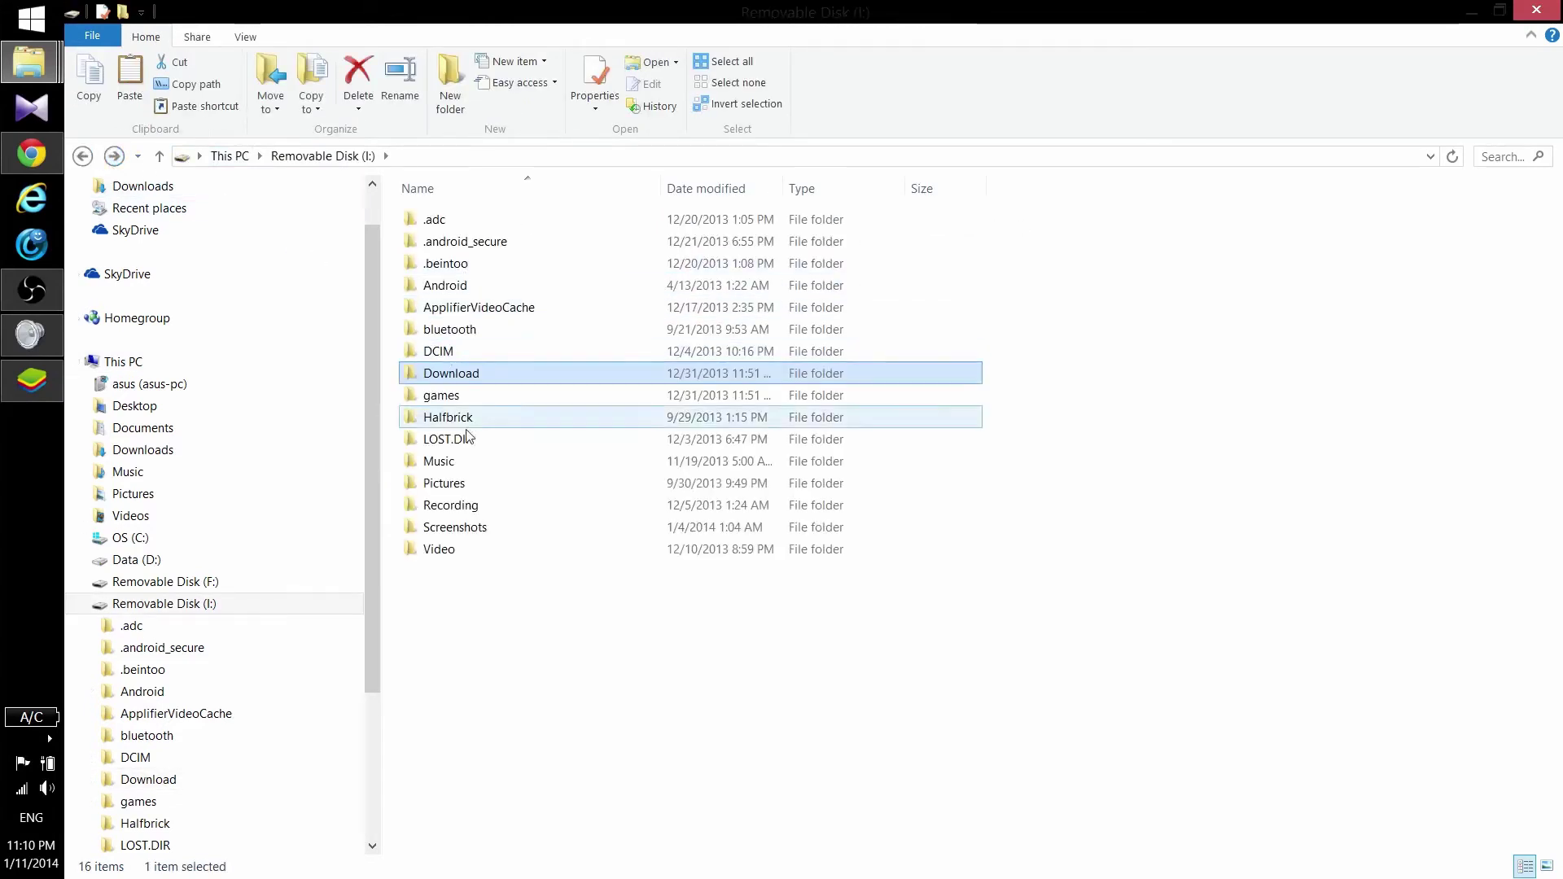
double_click(456, 395)
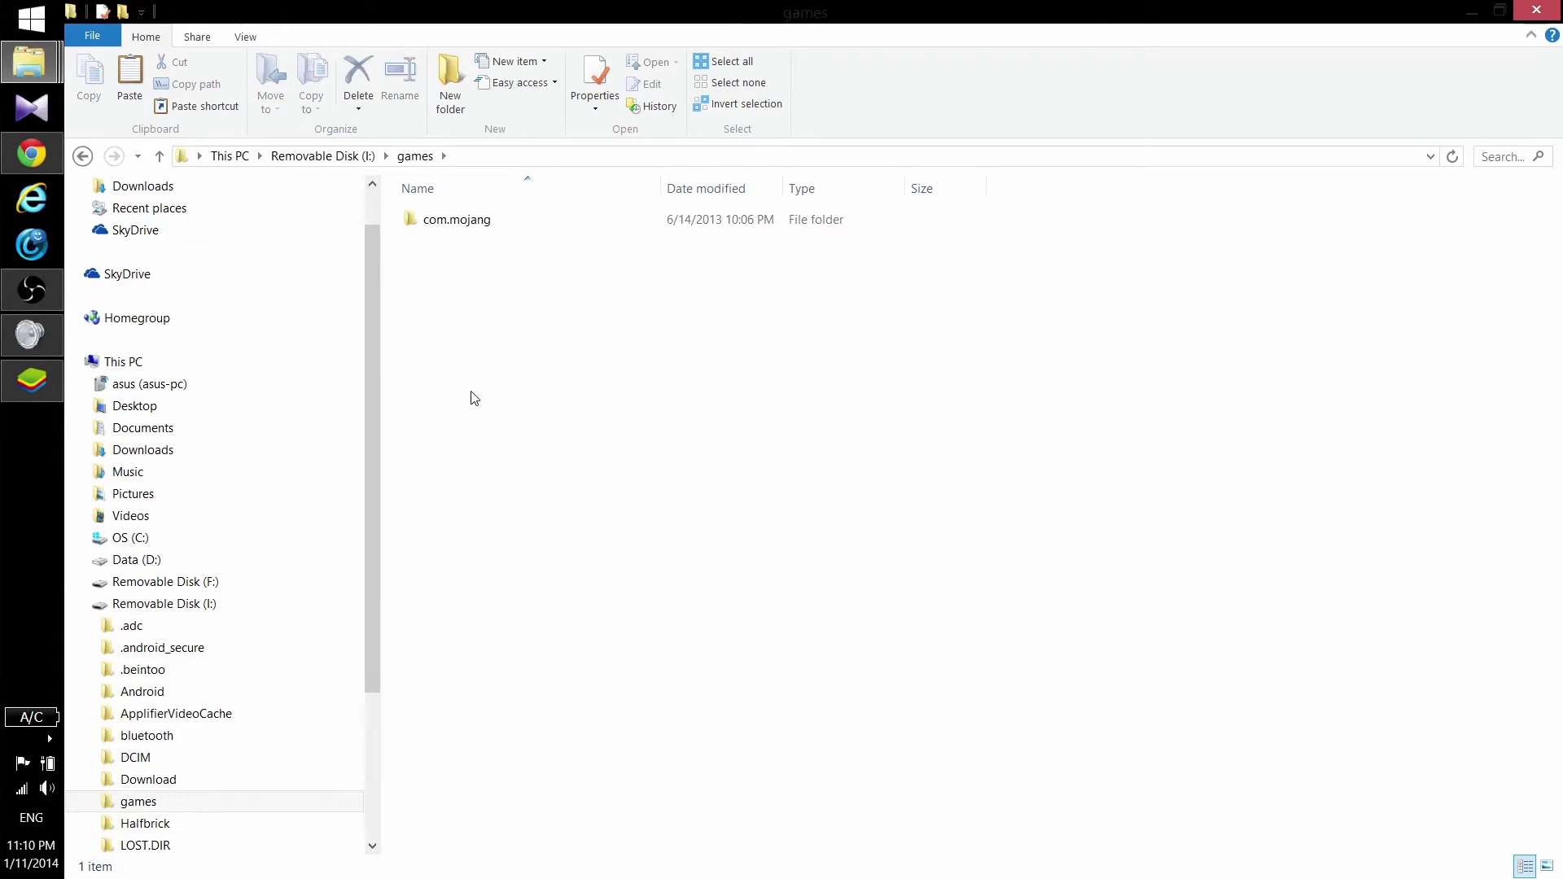
left_click(83, 155)
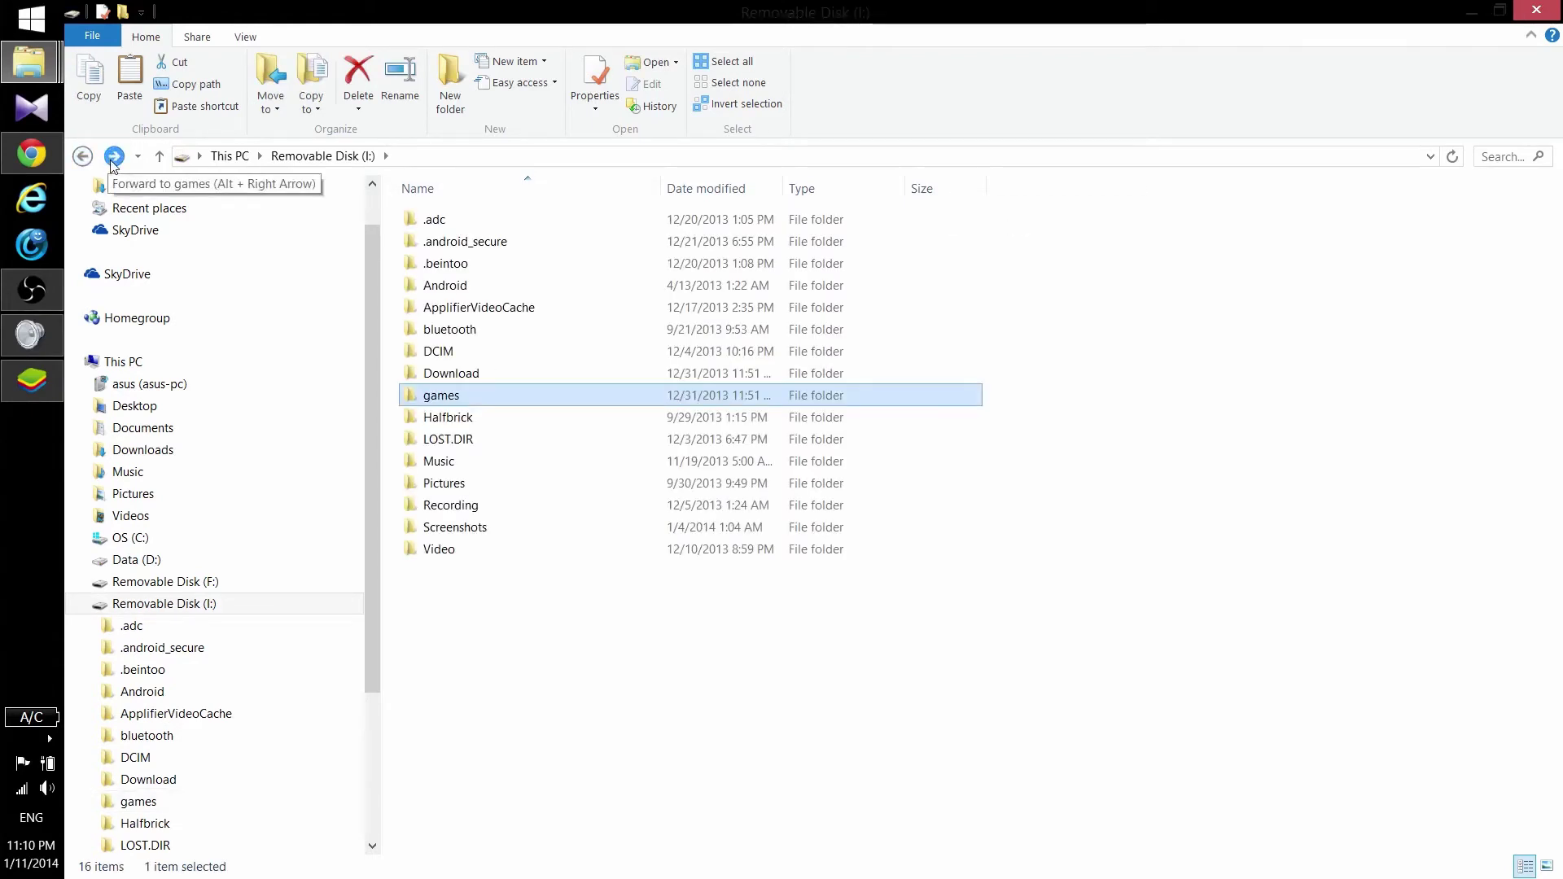
double_click(423, 395)
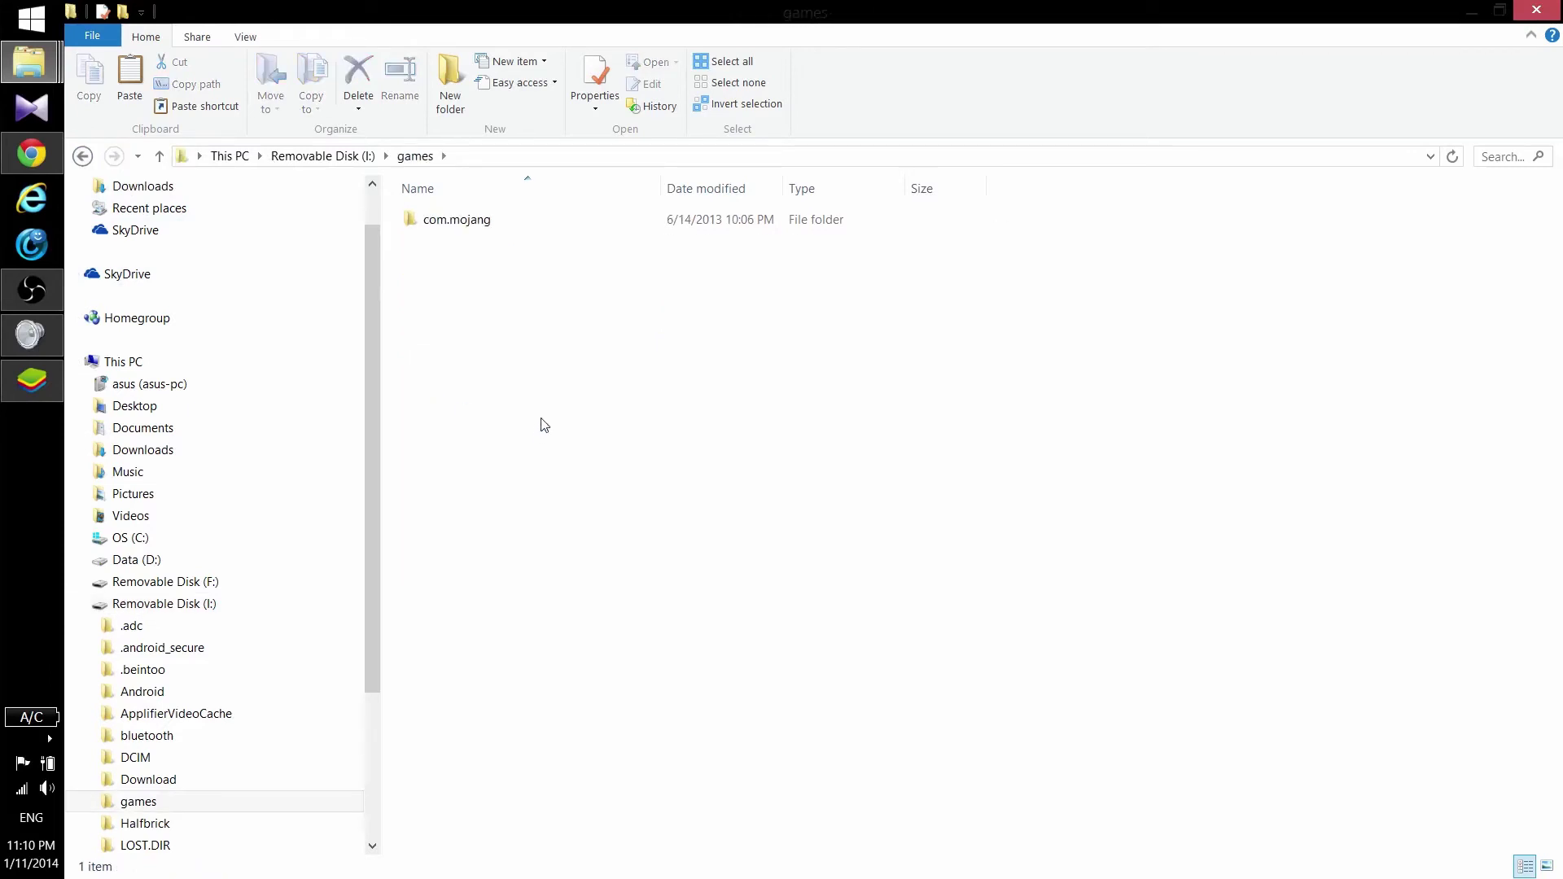
left_click(83, 158)
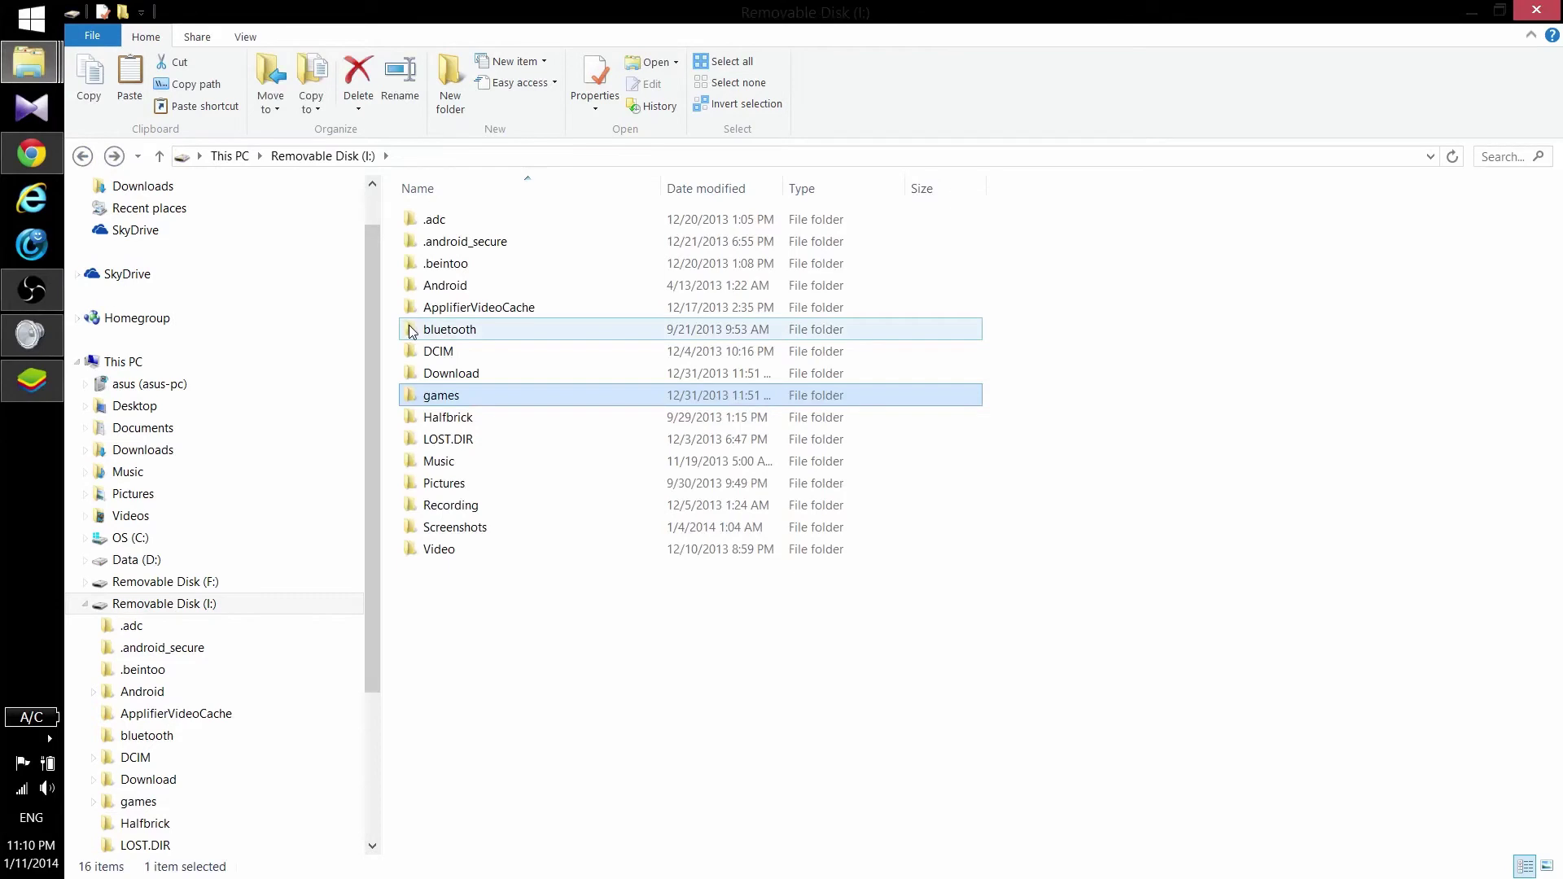
- Paste the three copied Android packages from Downloads into the games folder on Removable Disk (I:)
double_click(432, 373)
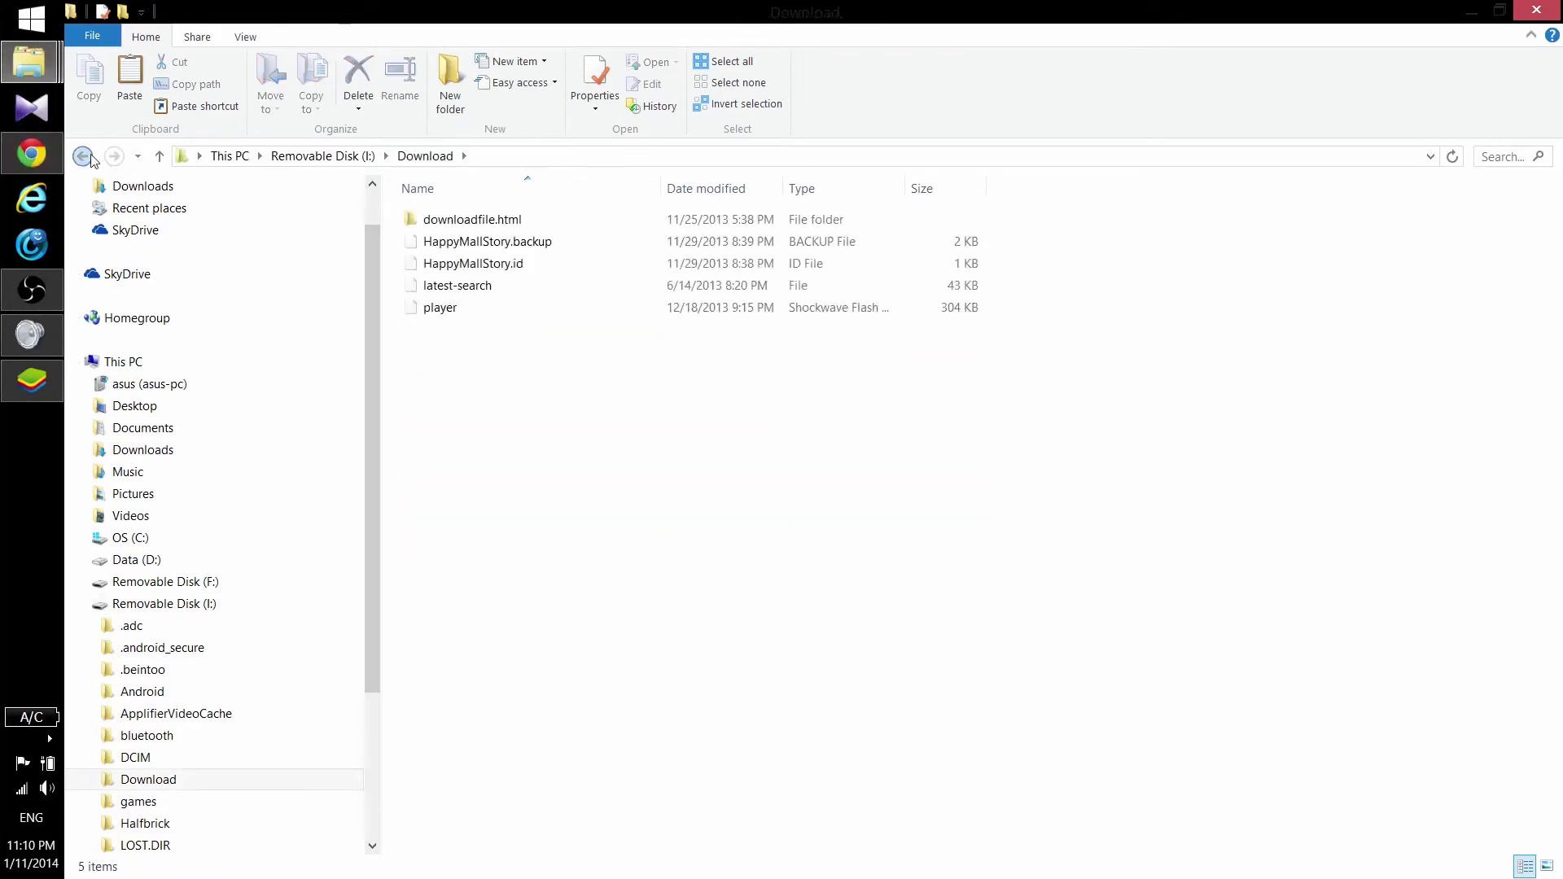
left_click(84, 157)
double_click(489, 401)
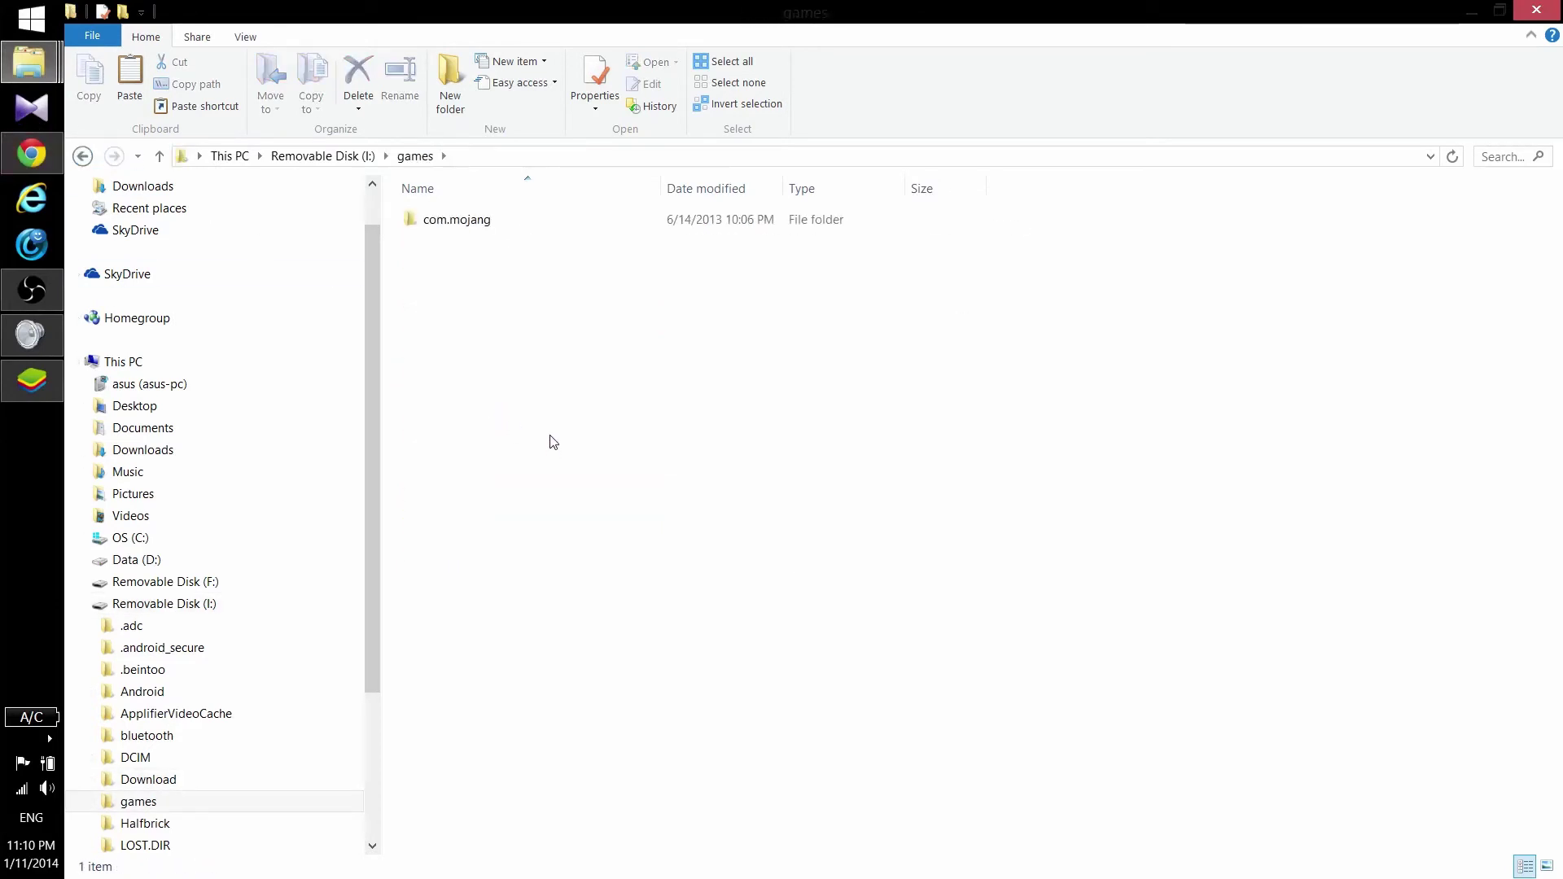
key("ctrl+v")
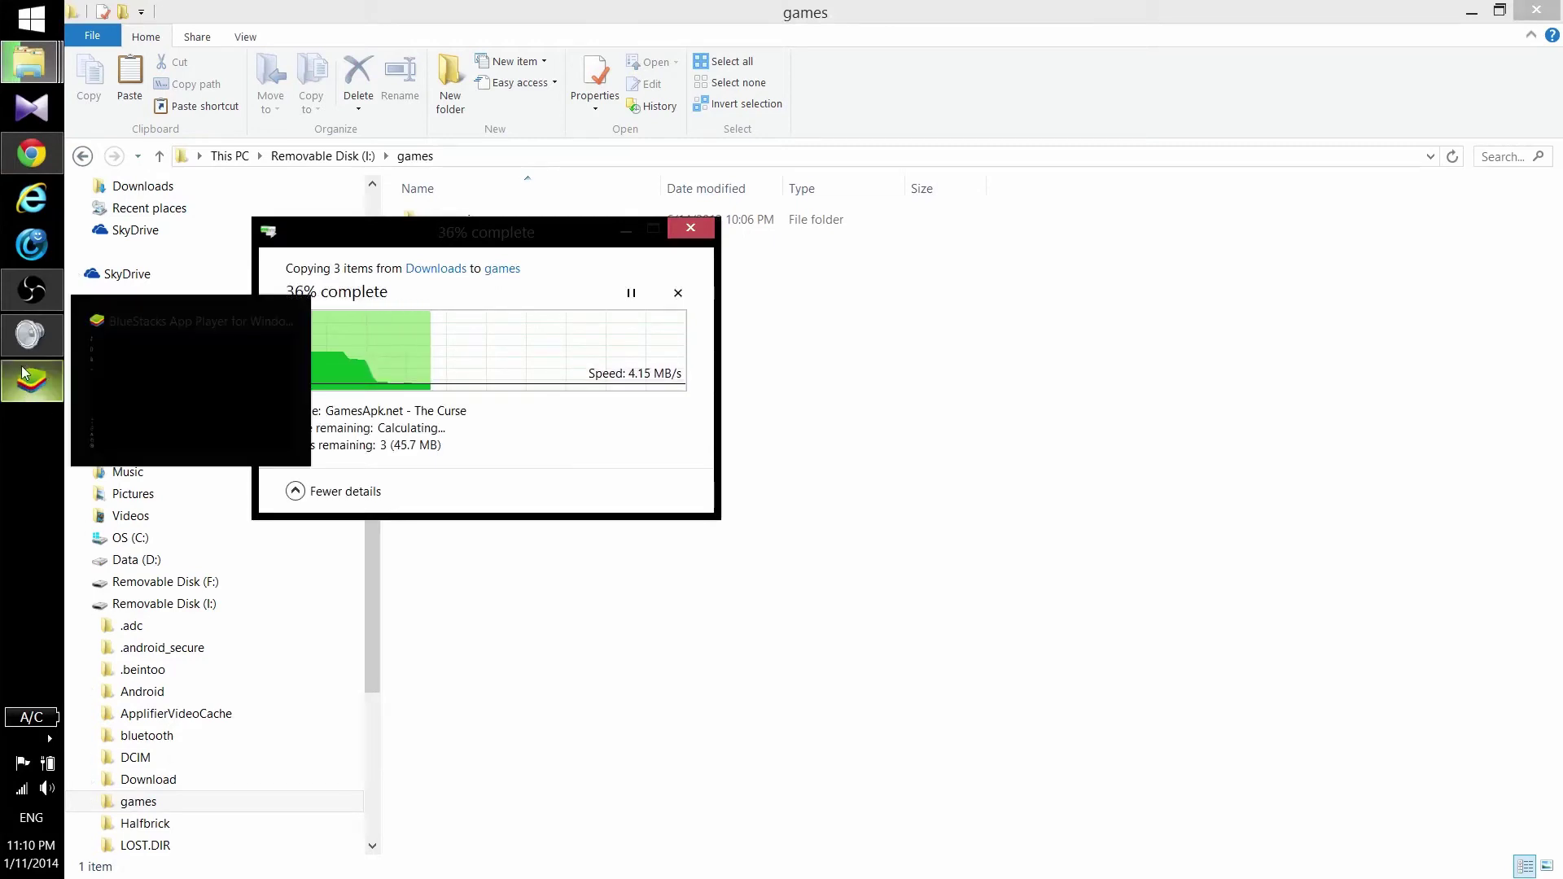
- Switch to BlueStacks, reposition its window, launch Clash of Clans, and close the window
left_click(42, 394)
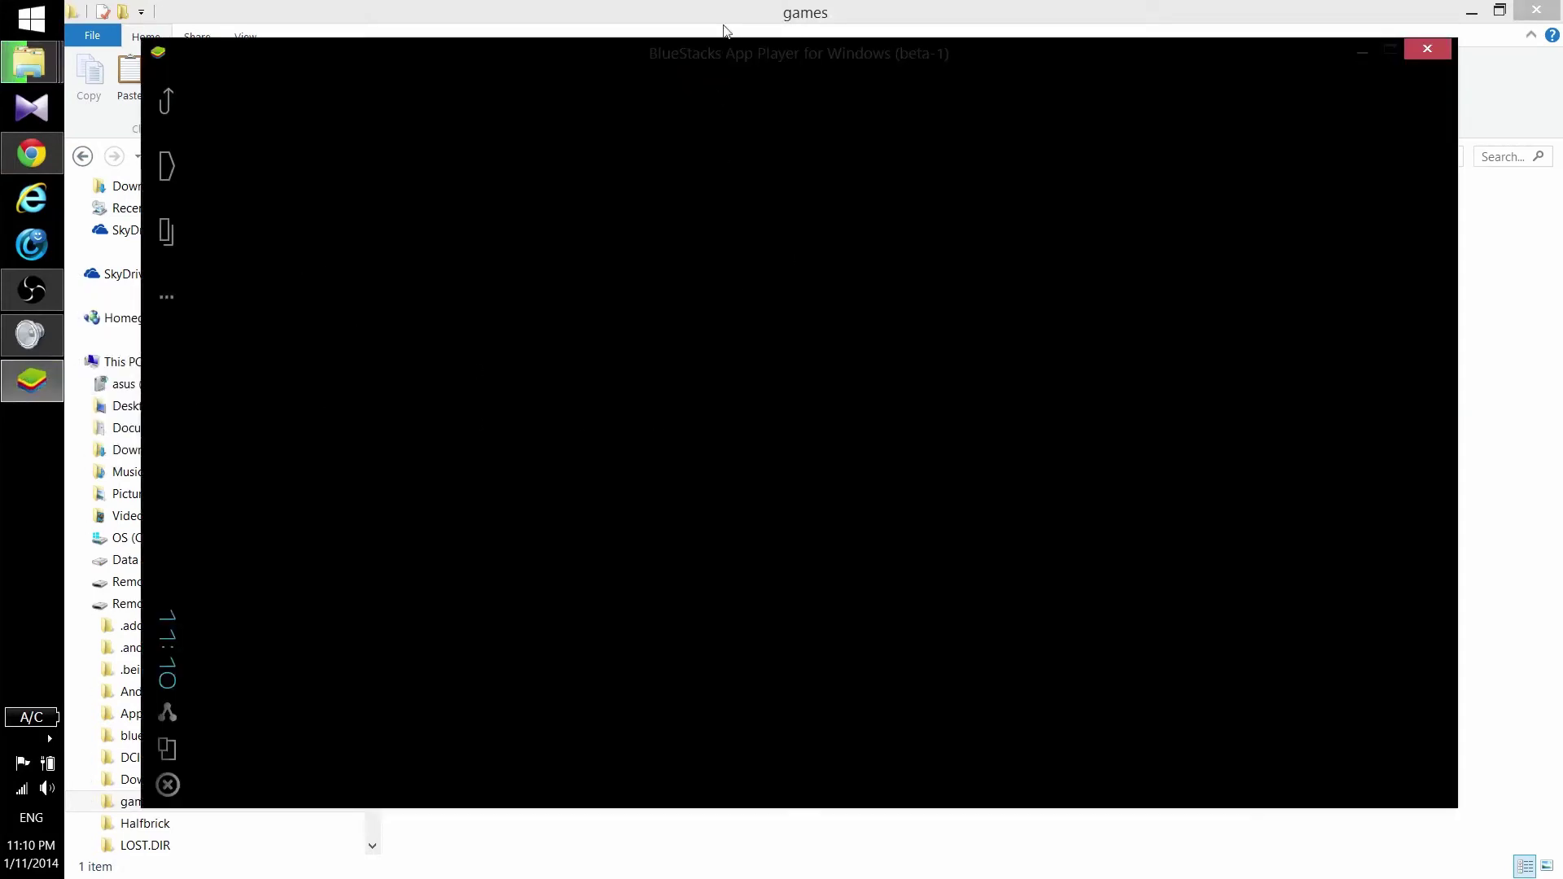
left_click_drag(733, 57, 675, 57)
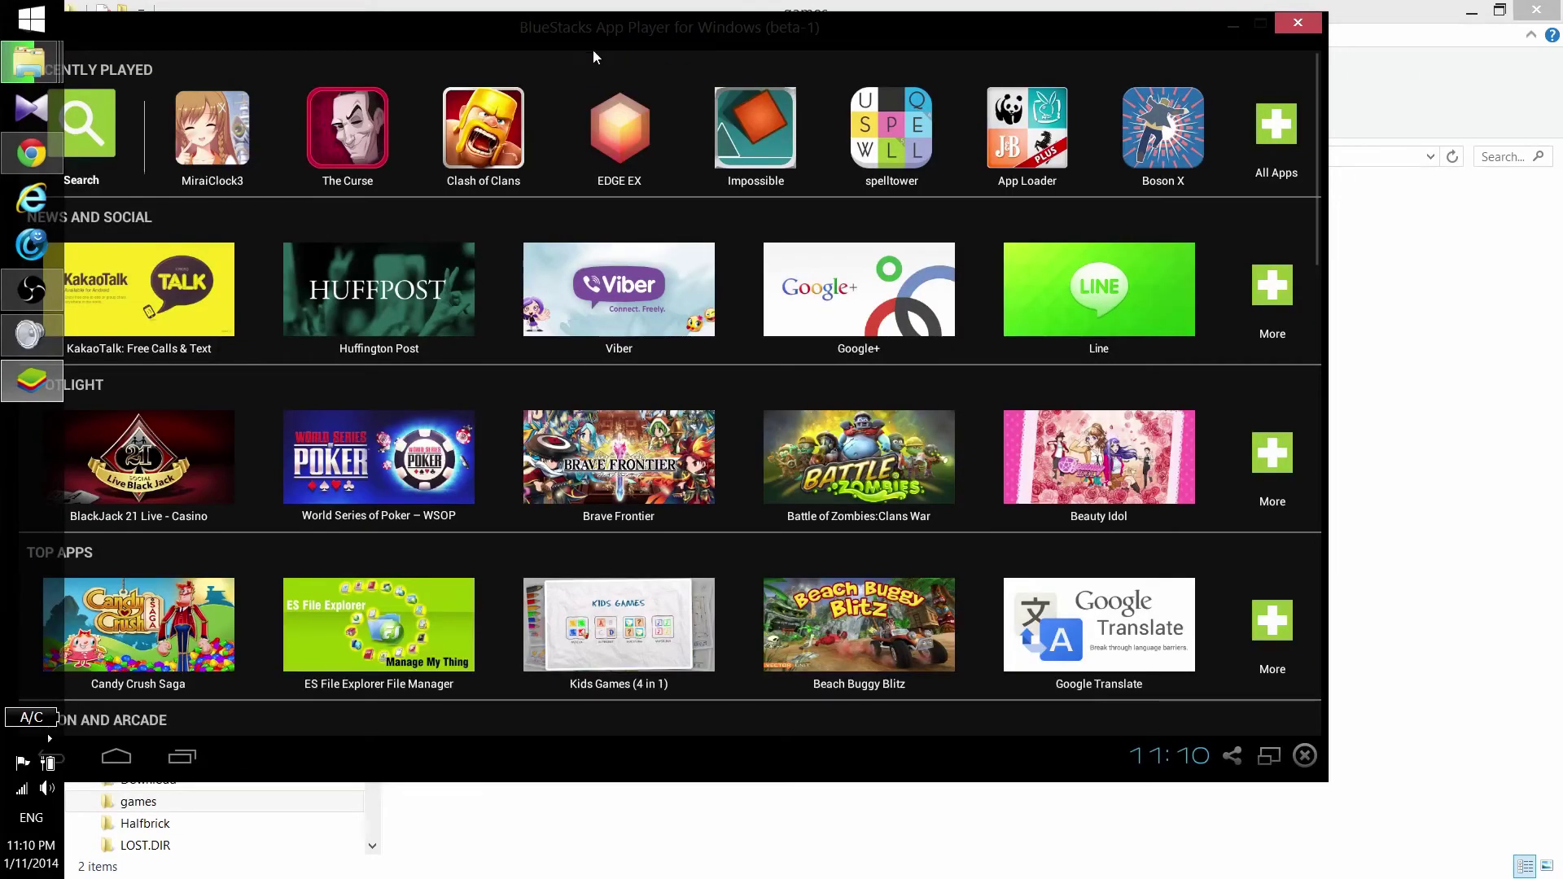
left_click_drag(597, 38, 677, 31)
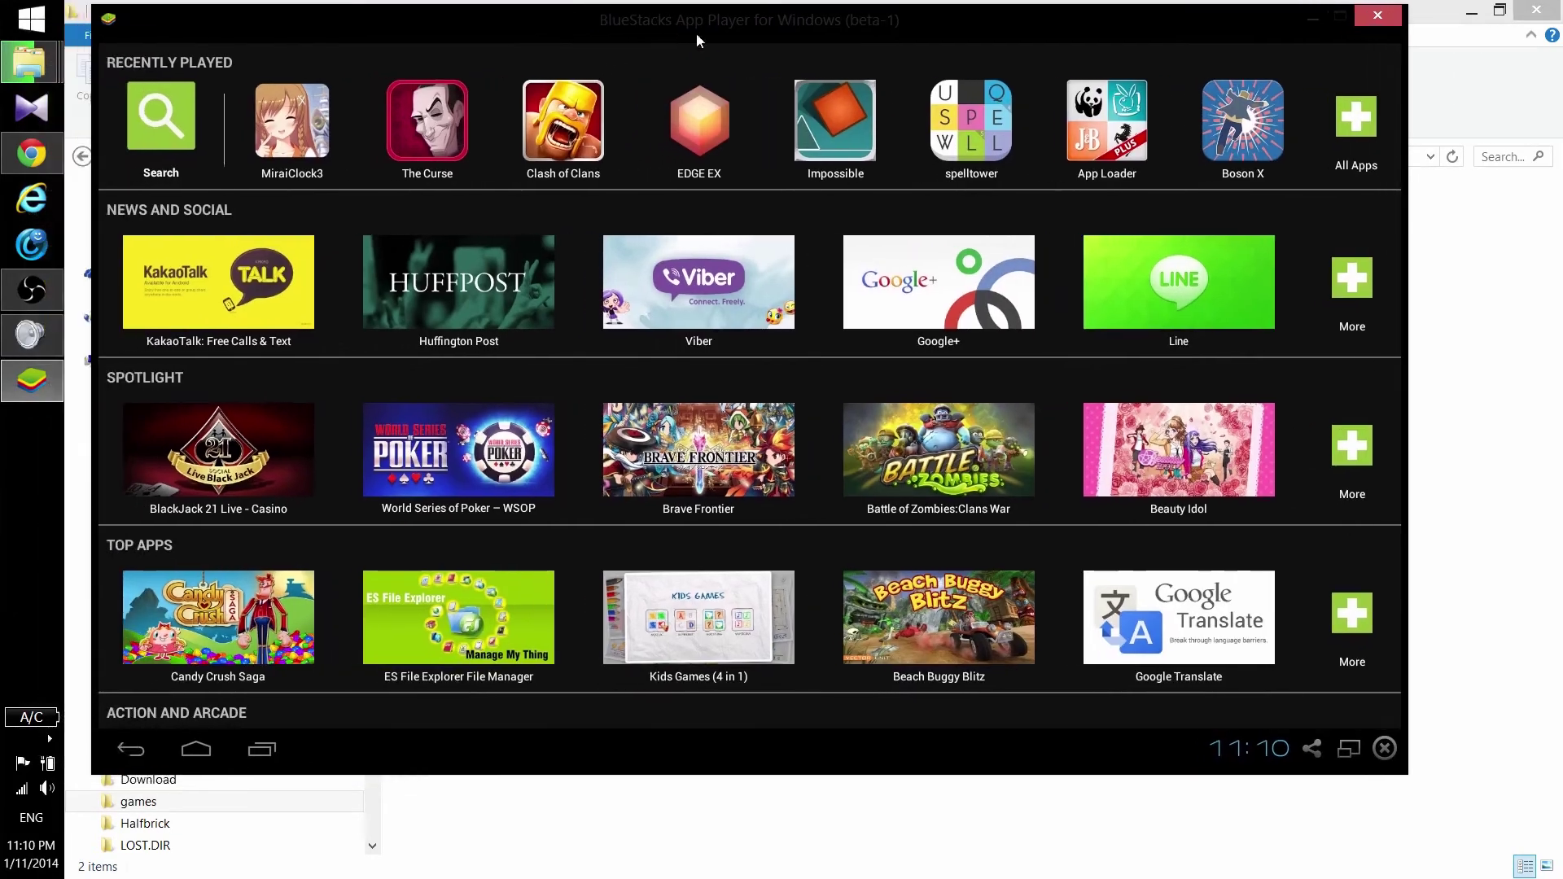
left_click(561, 140)
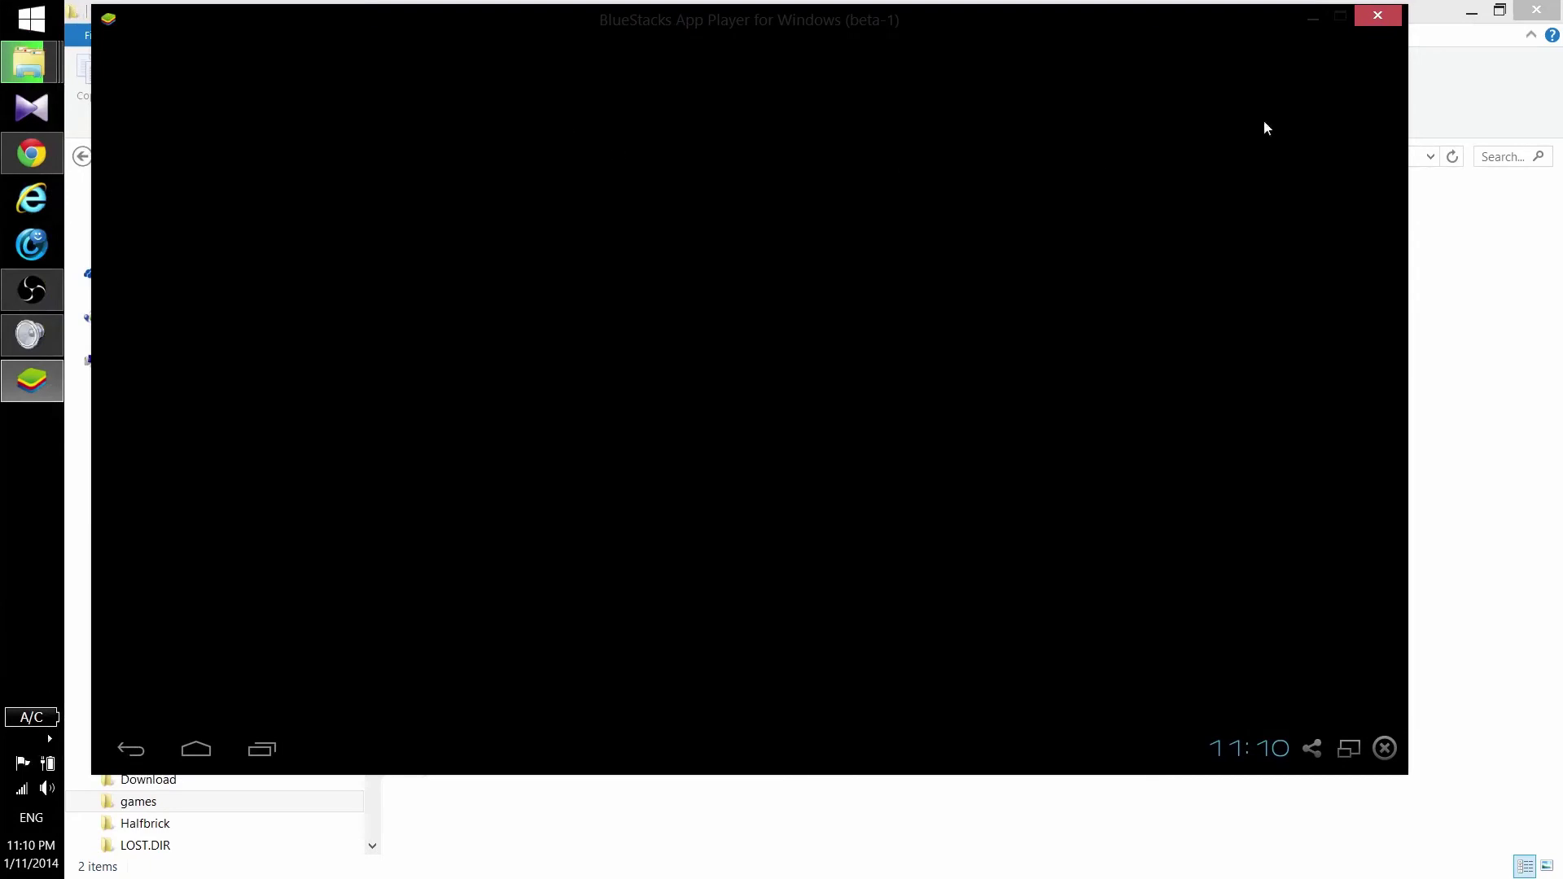
left_click(1394, 26)
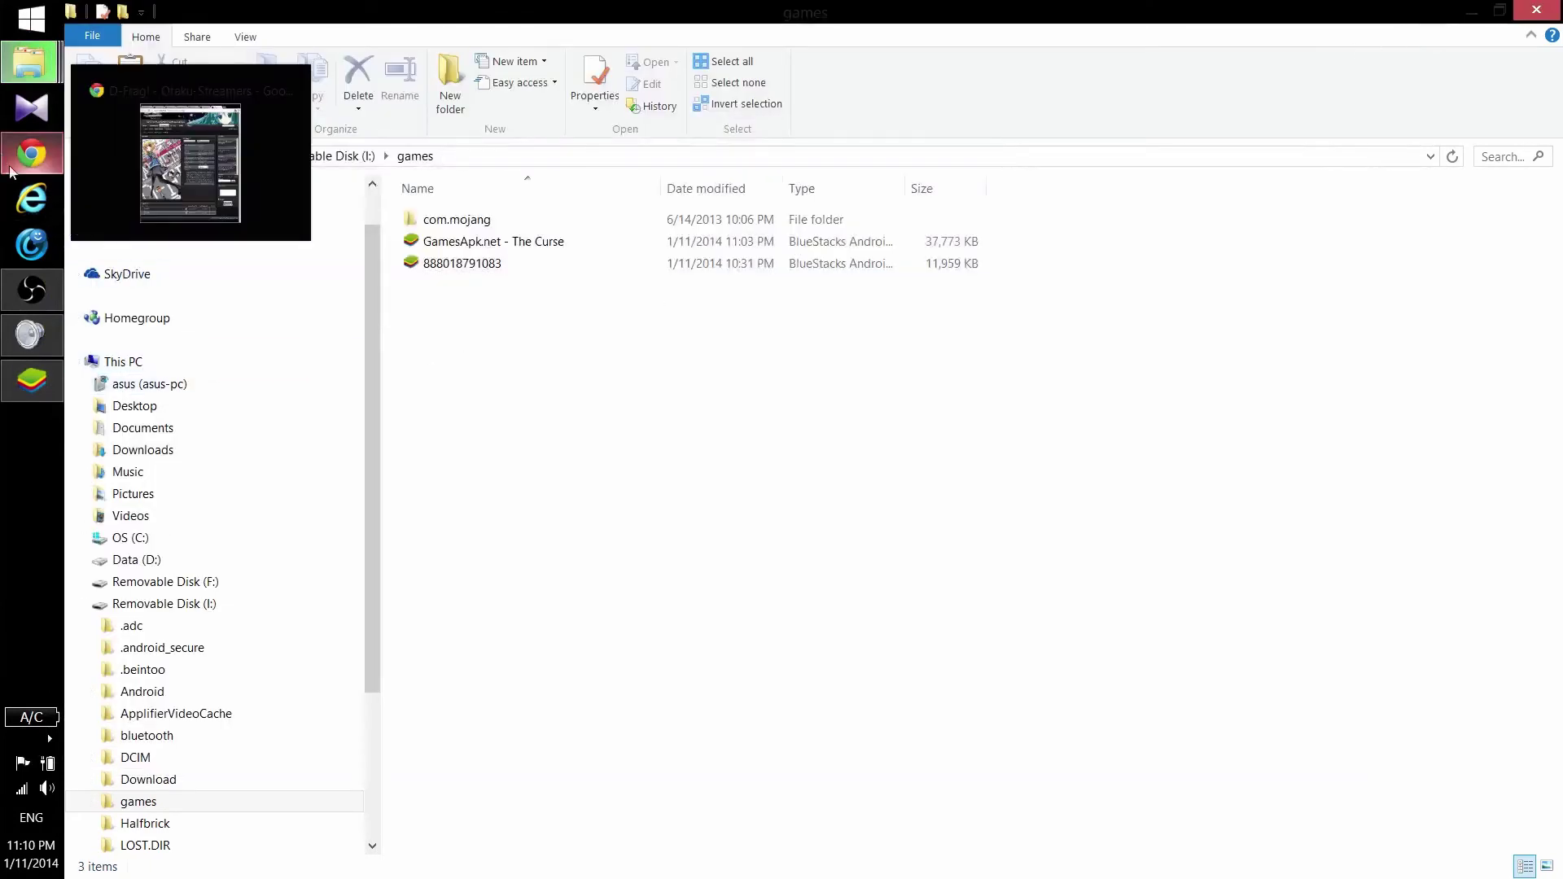
- Cut the four MP3 files in the MusicManic folder on Removable Disk (F:), leaving out the Images folder
left_click(702, 538)
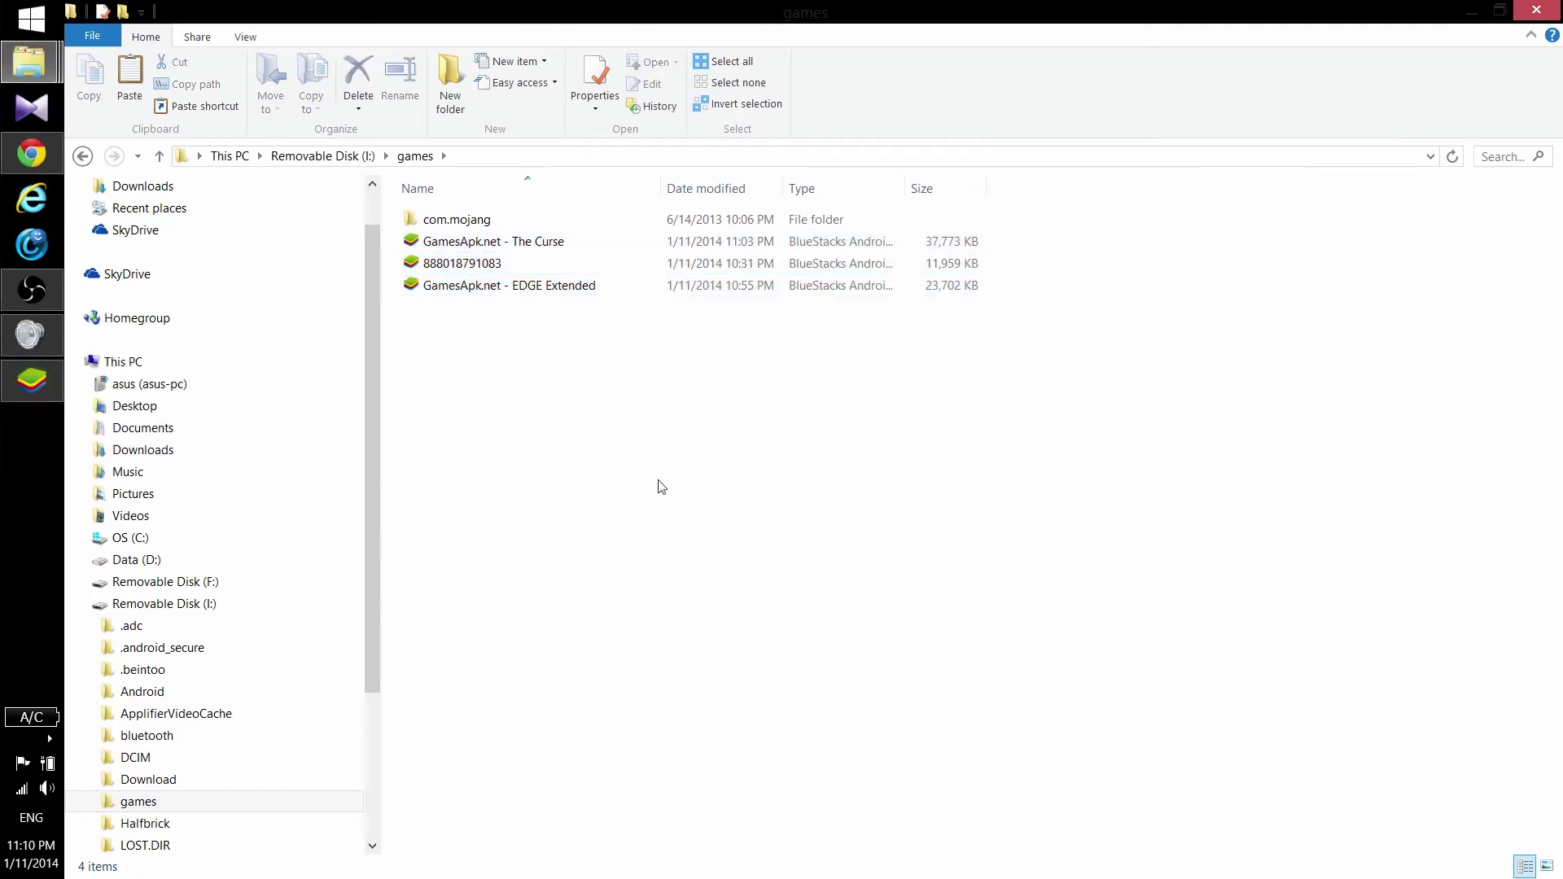
left_click(83, 156)
left_click(83, 156)
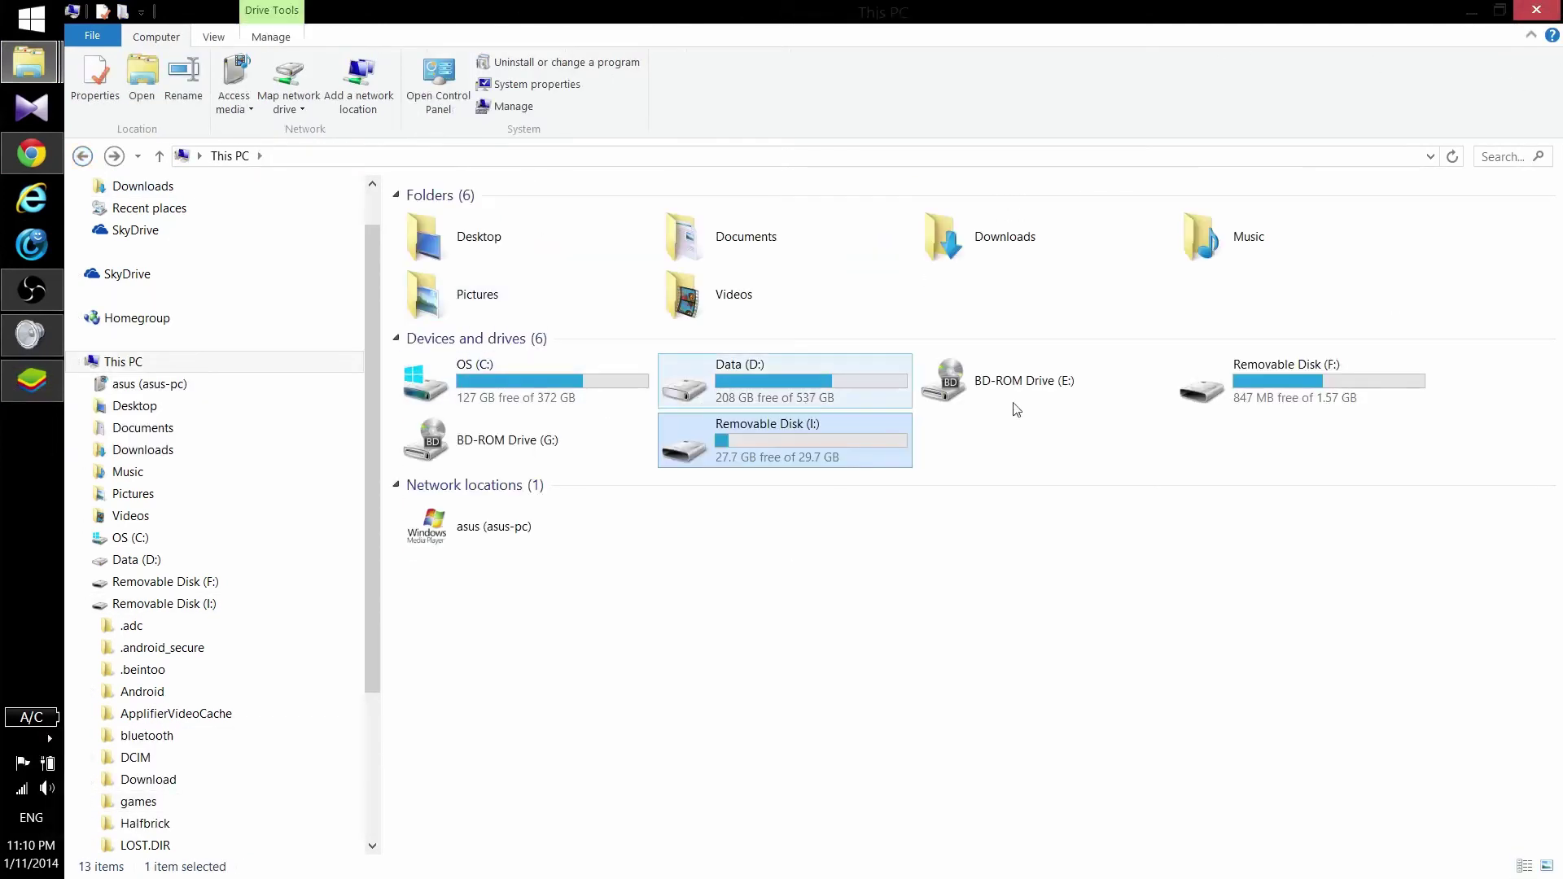
double_click(1371, 405)
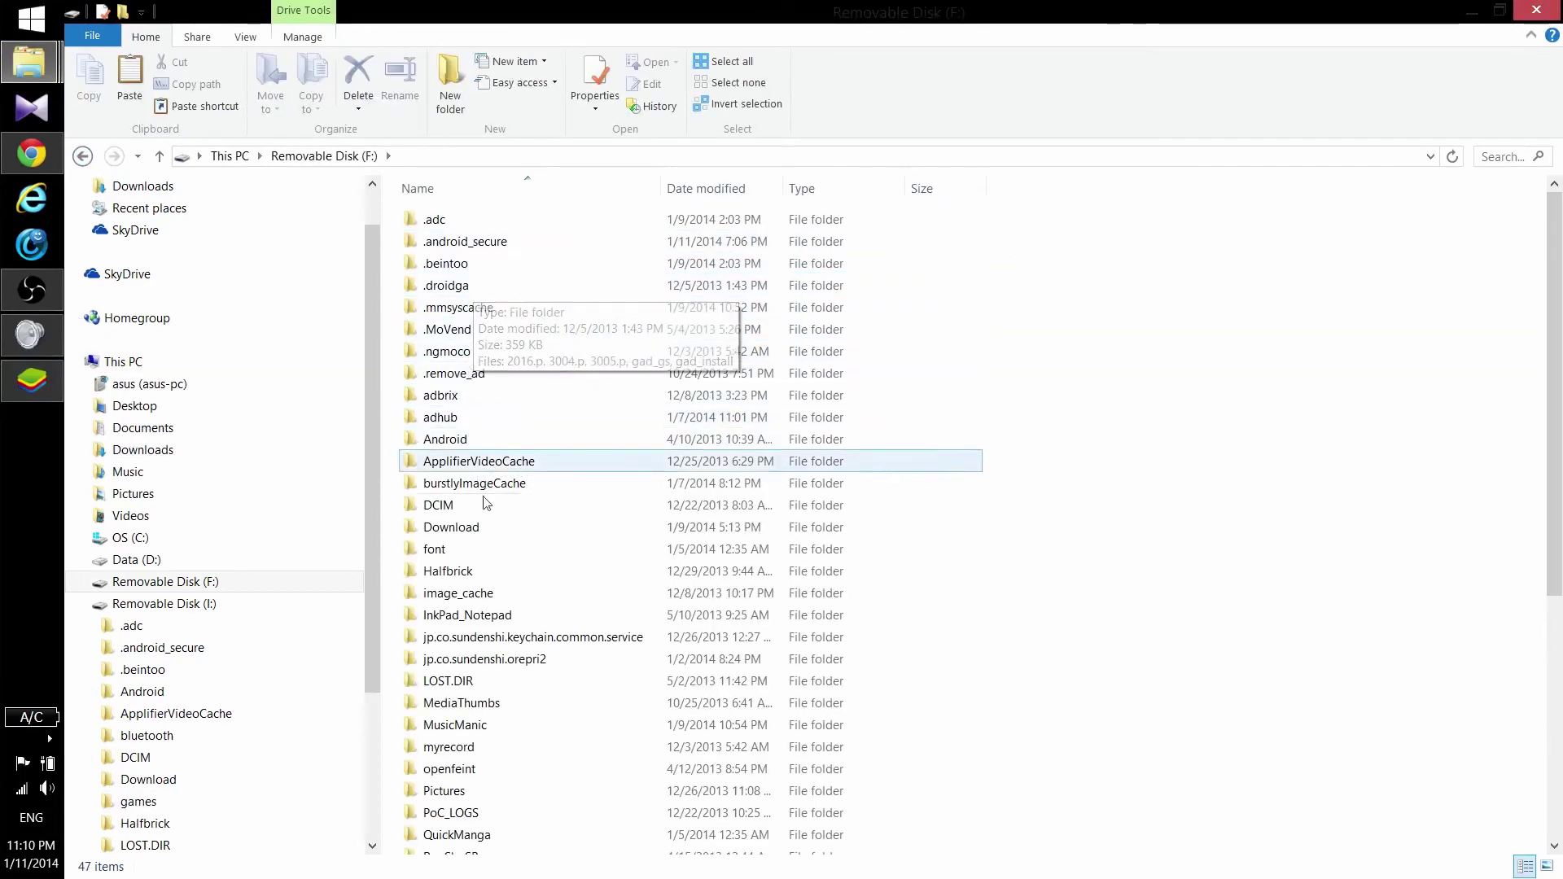
scroll(489, 646, "down", 6)
scroll(491, 654, "up", 5)
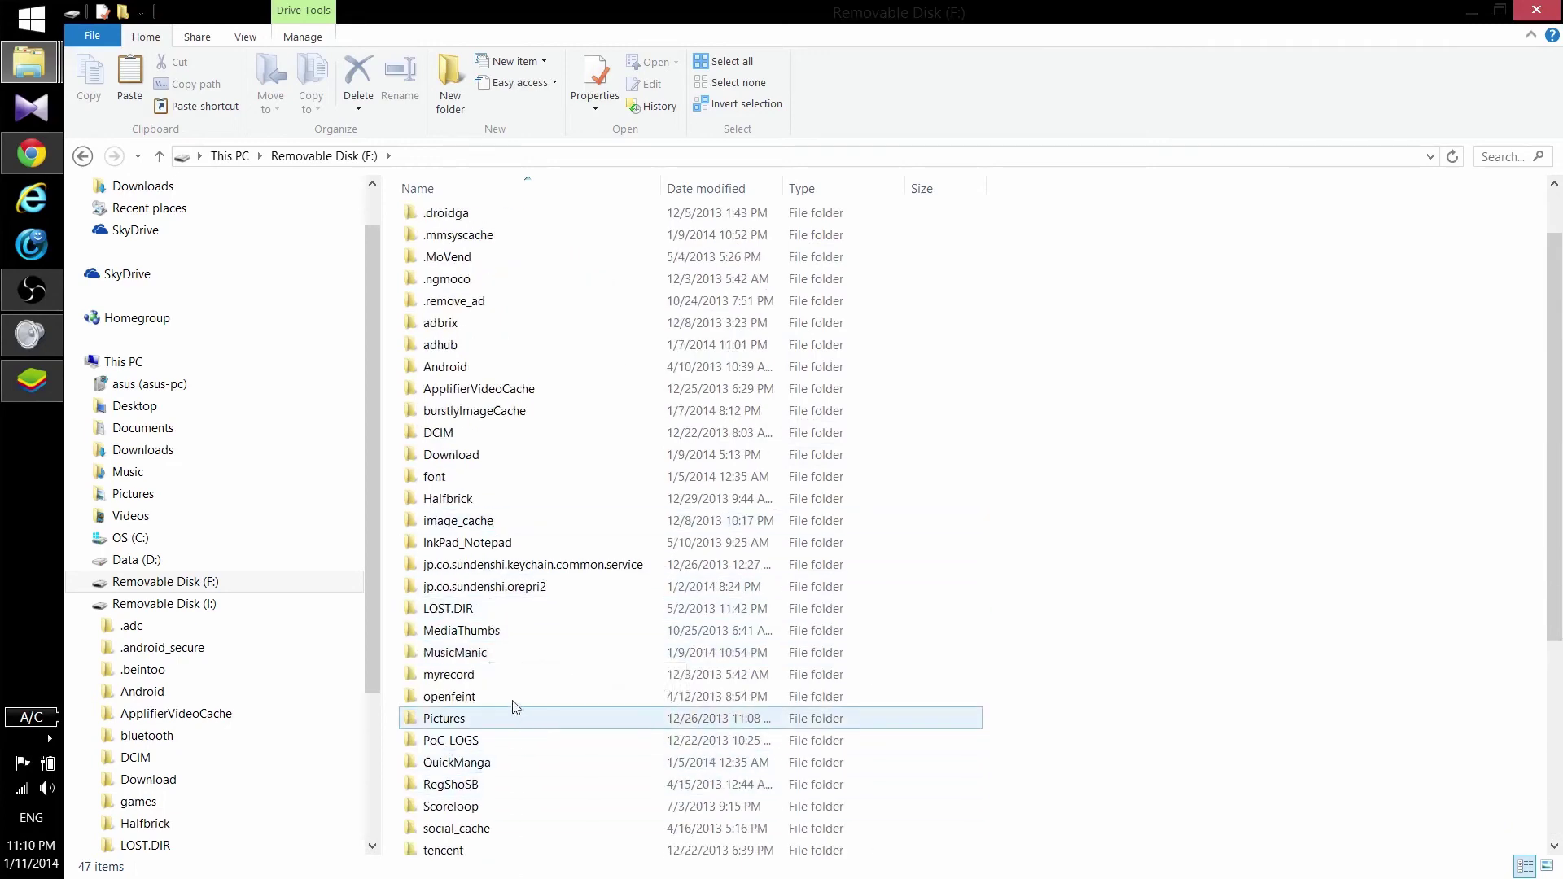
double_click(506, 654)
left_click_drag(516, 411, 540, 243)
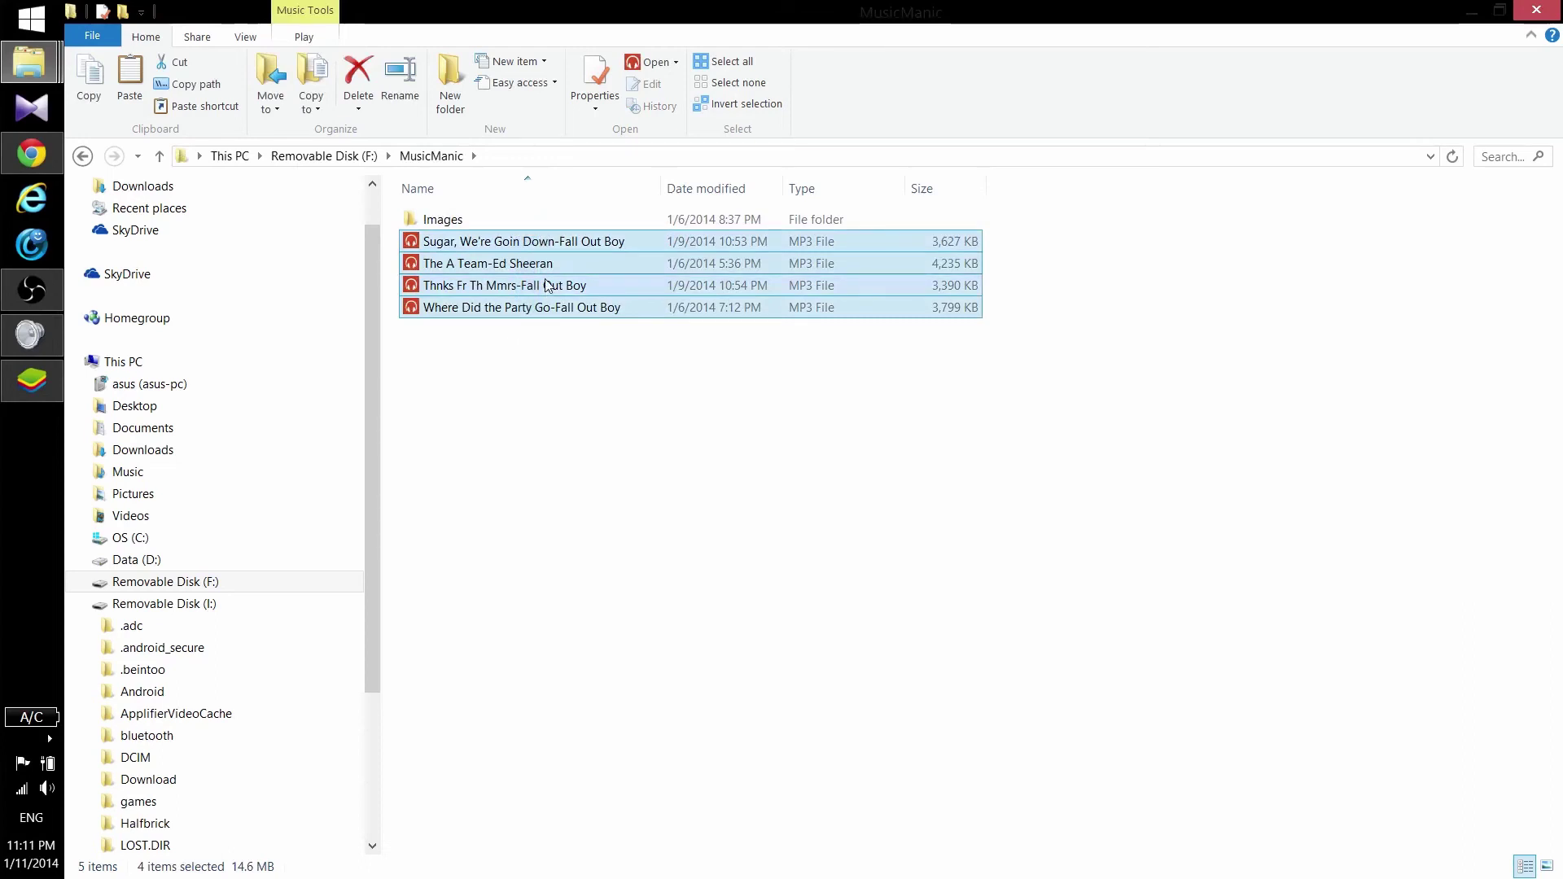
key("ctrl+x")
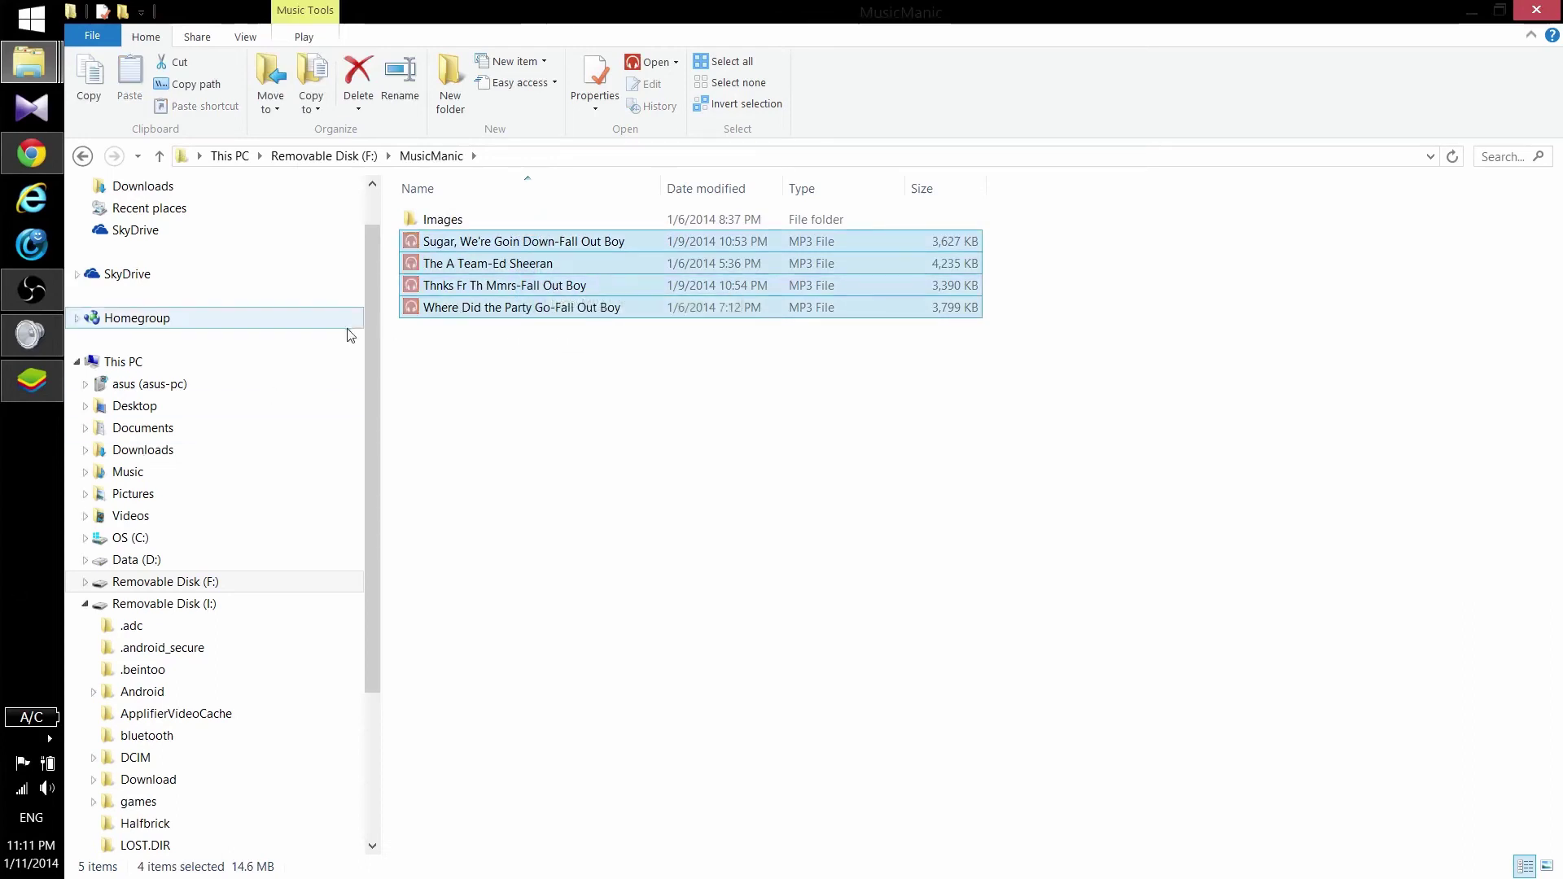
- Paste the four cut MP3 files into the Music folder on Removable Disk (I:)
left_click(187, 604)
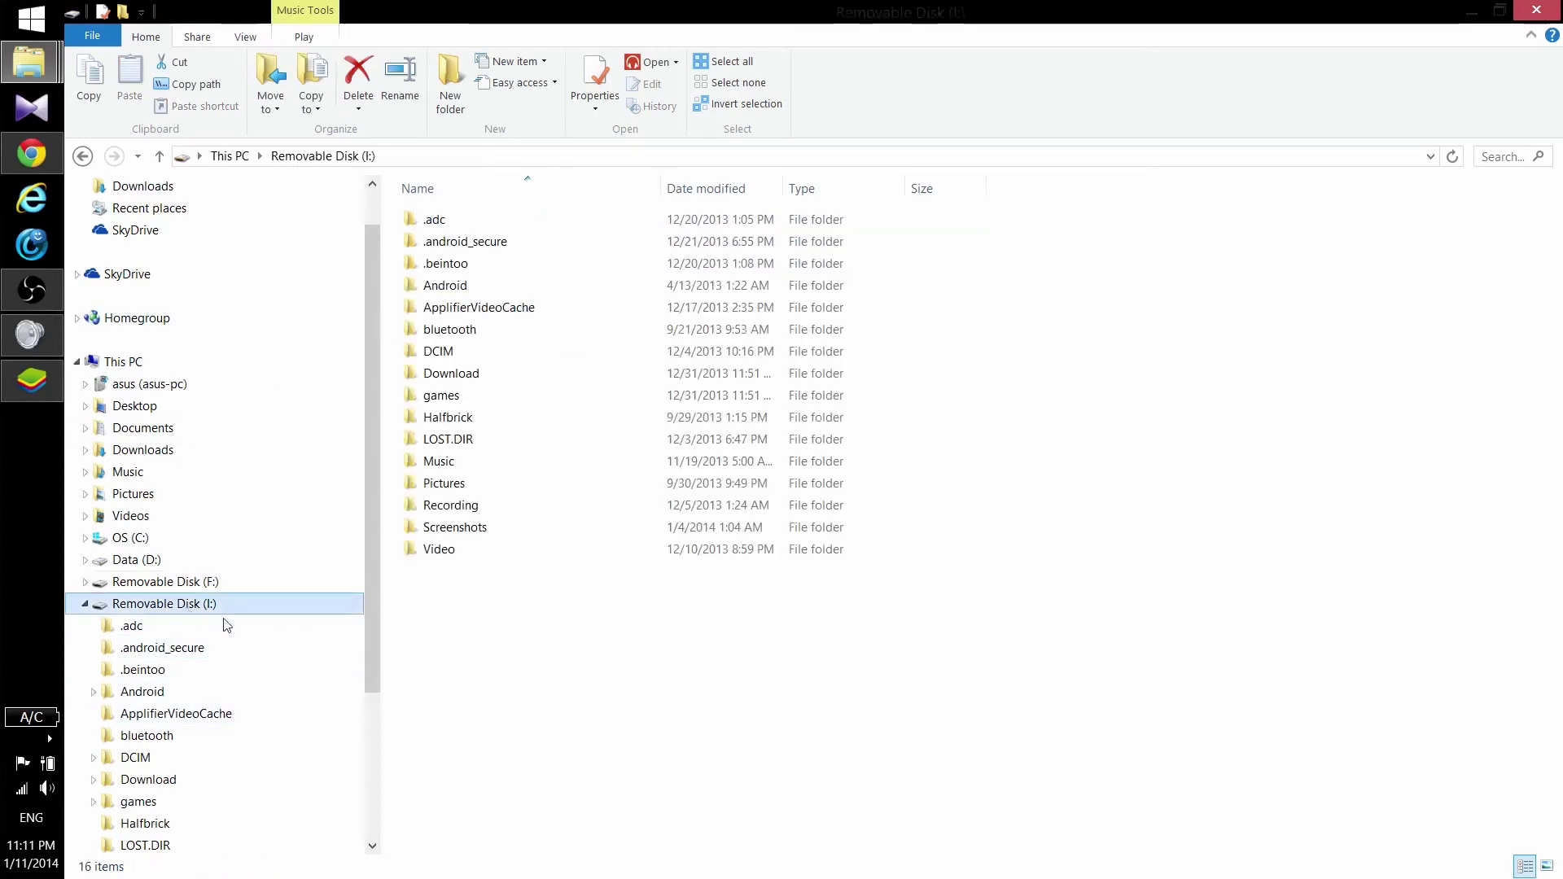
double_click(443, 461)
left_click(489, 483)
left_click(1195, 521)
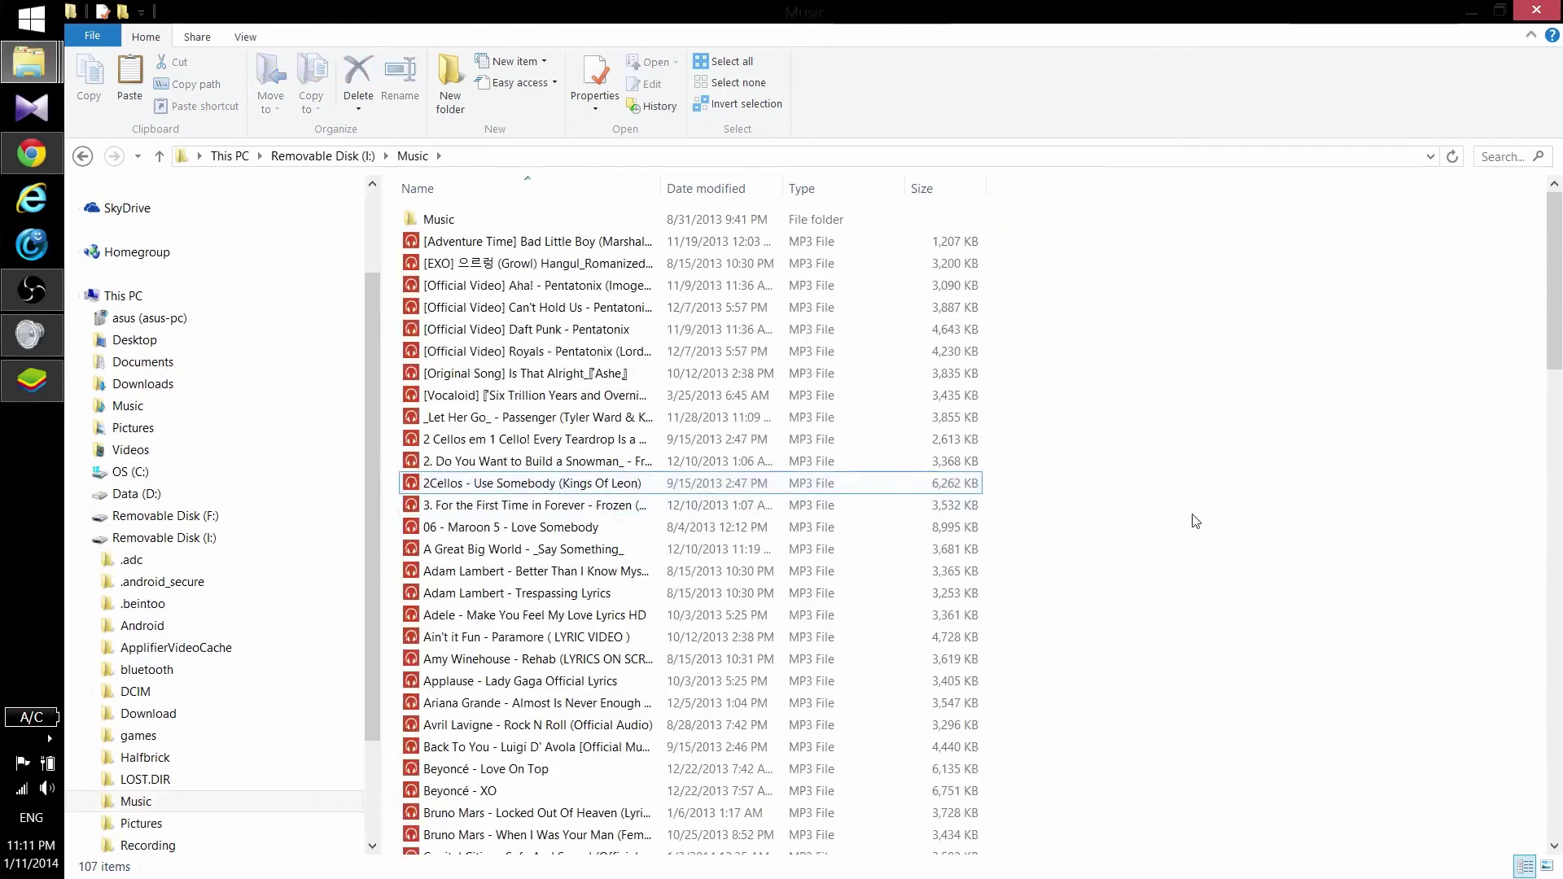
key("ctrl+v")
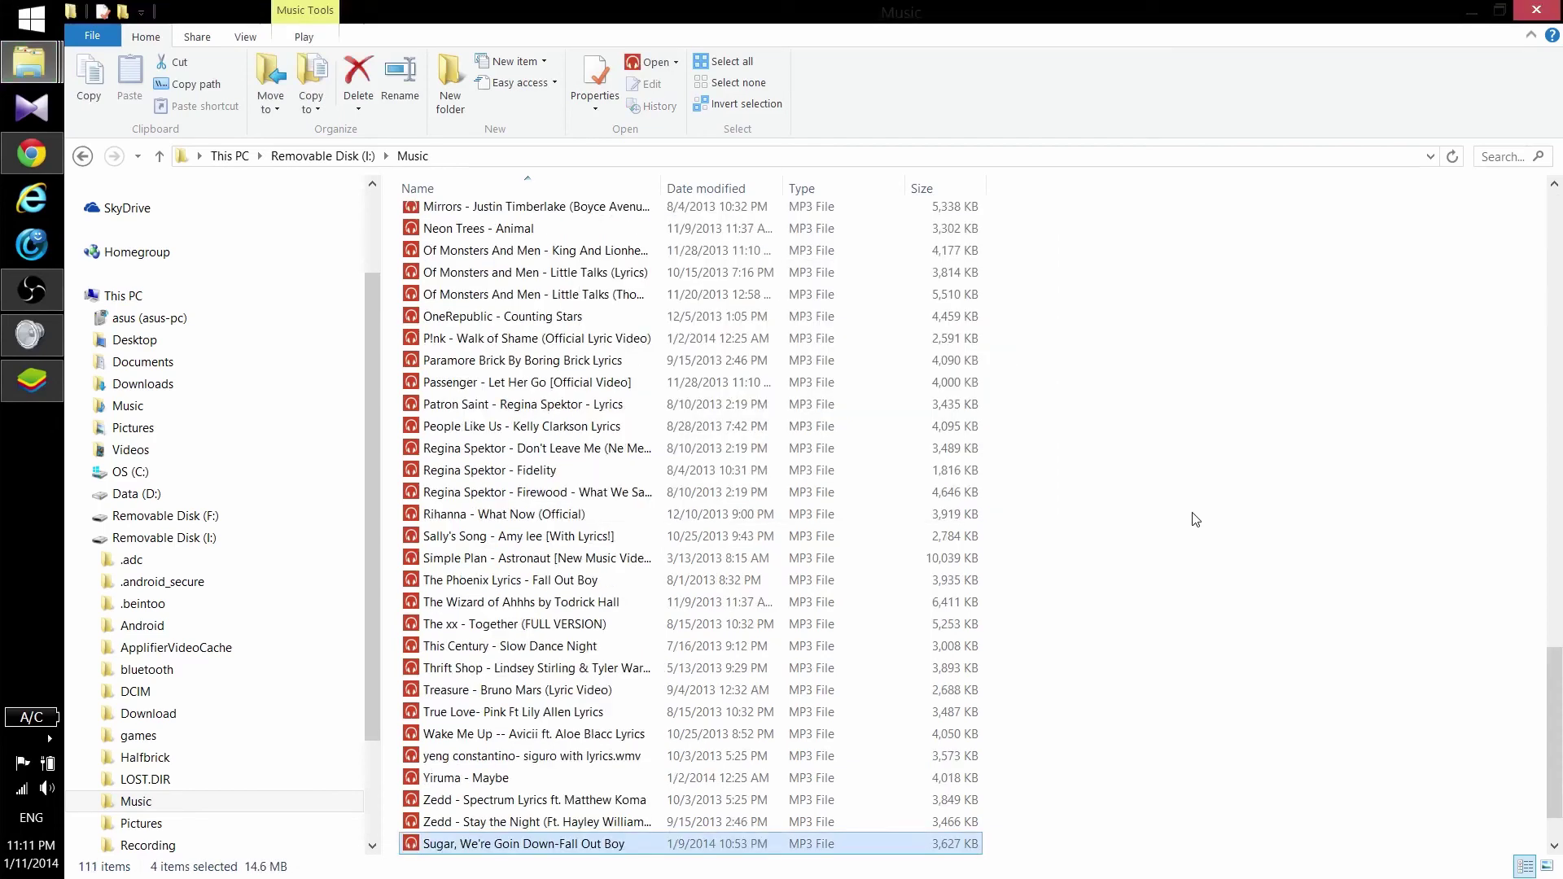
left_click(1196, 520)
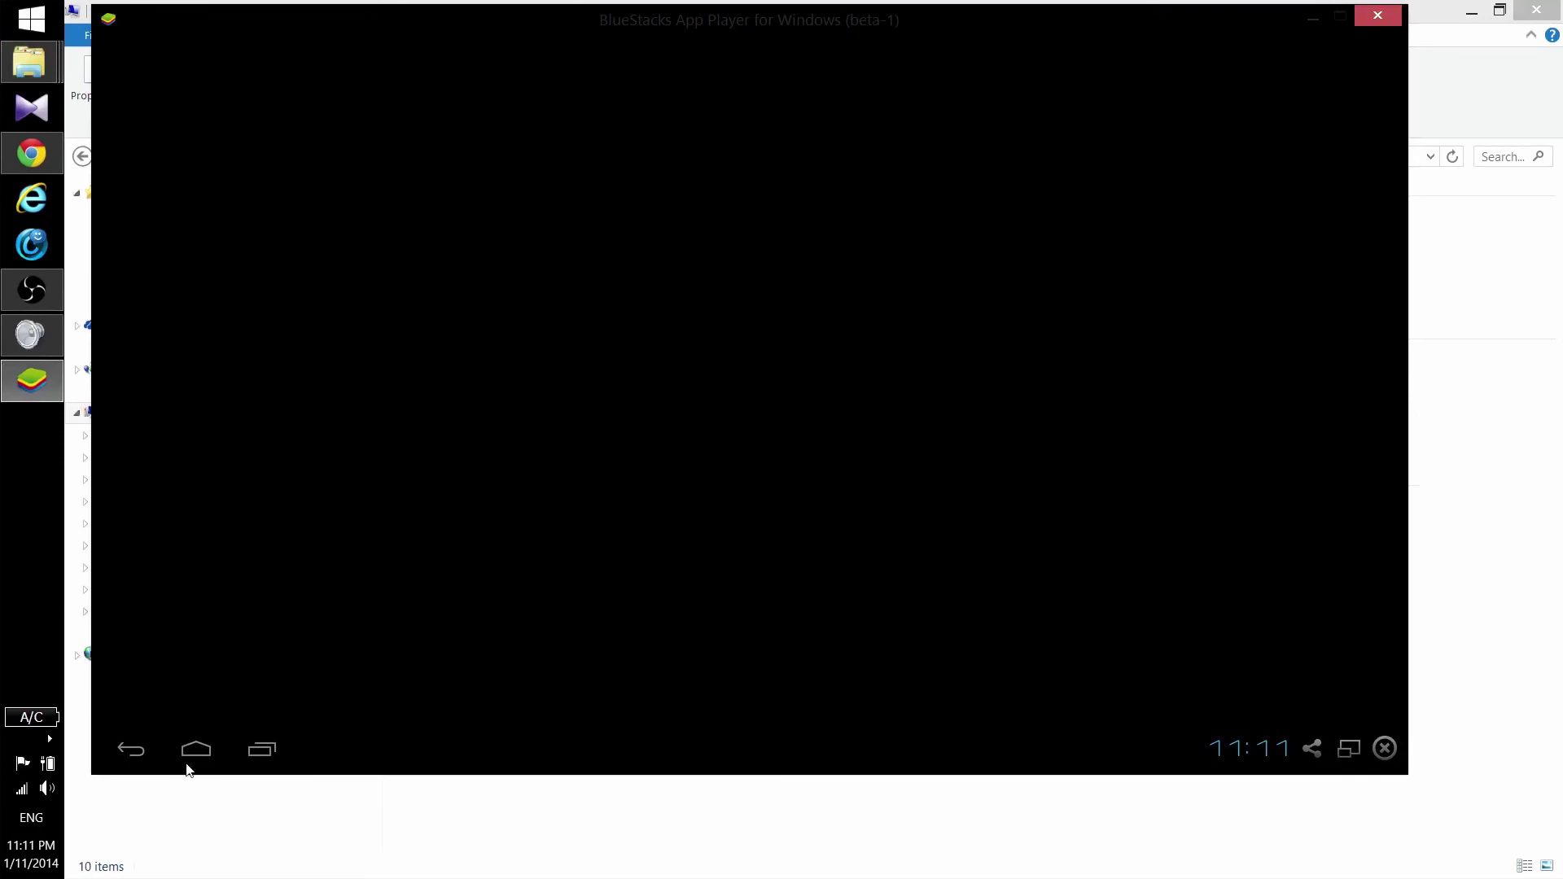
- Close the BlueStacks window and switch to Open Broadcaster Software
left_click(1360, 20)
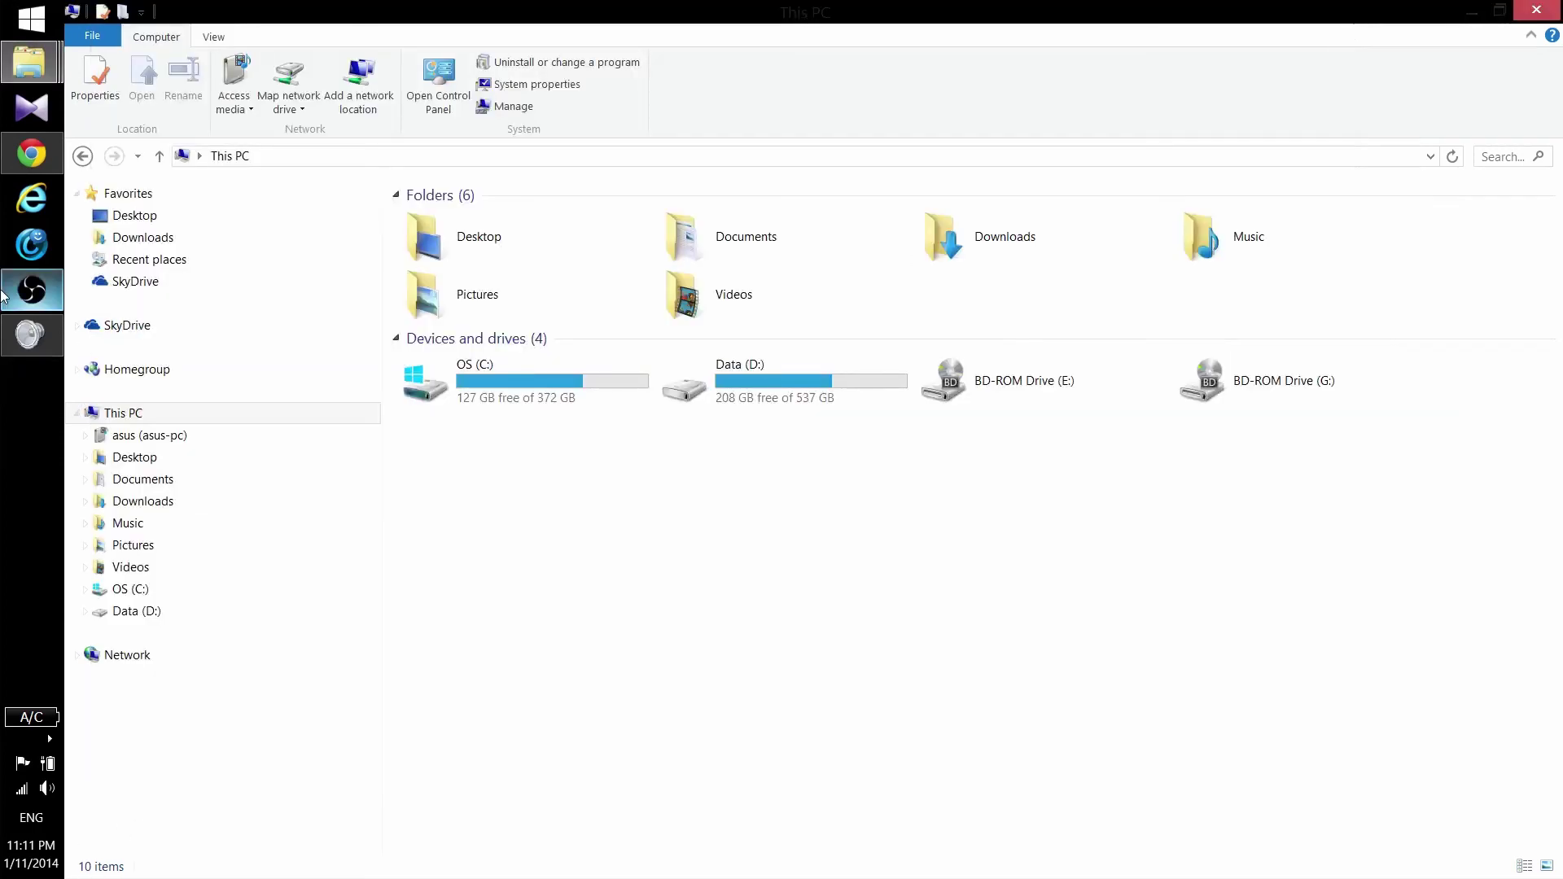
left_click(31, 290)
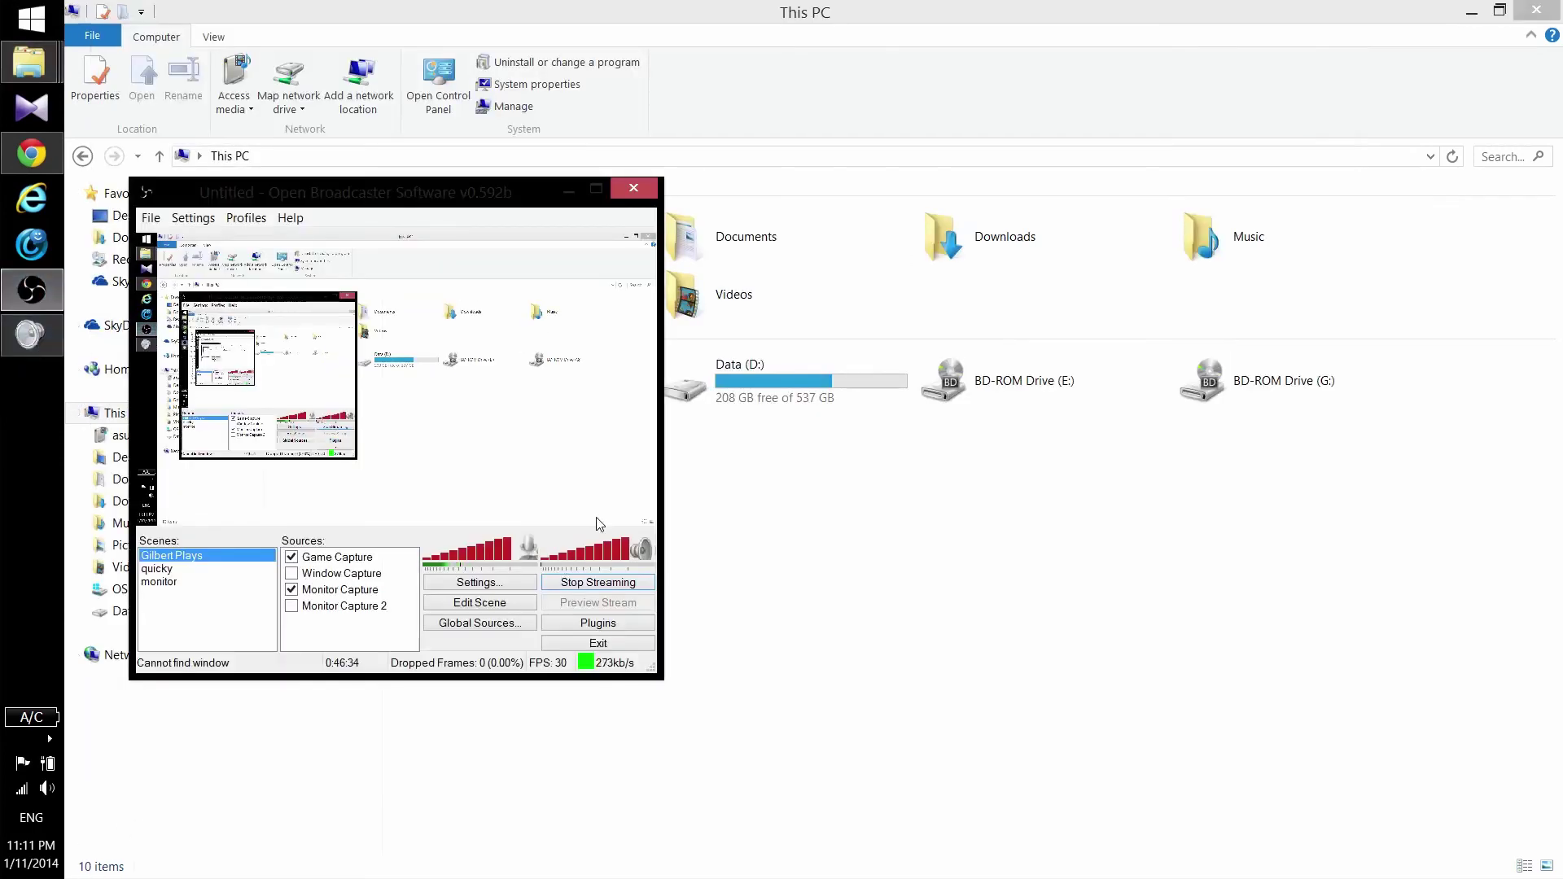